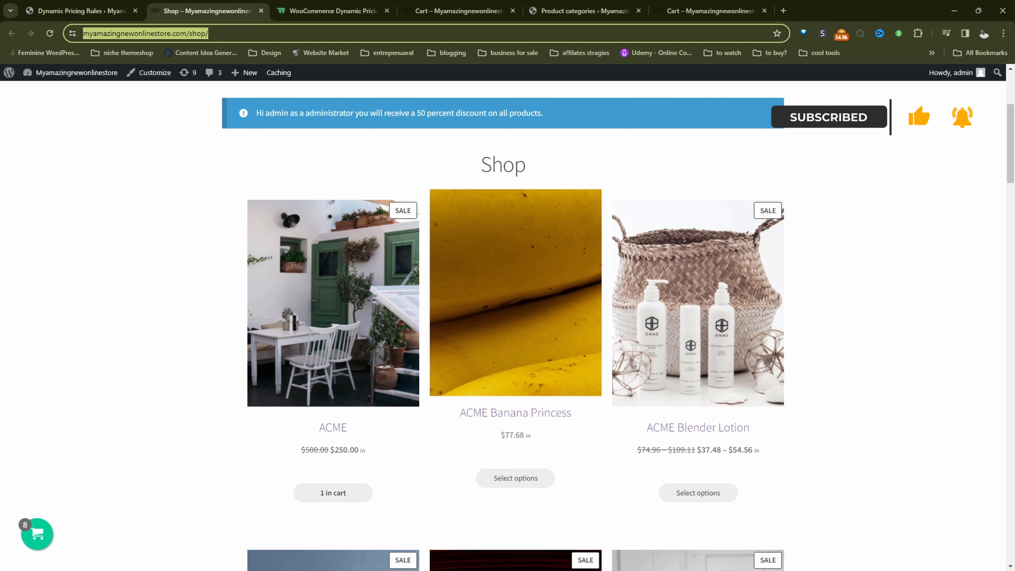
Review the role-discounted prices on the shop page and the Dynamic Pricing & Discount Rules product page
left_click(316, 455)
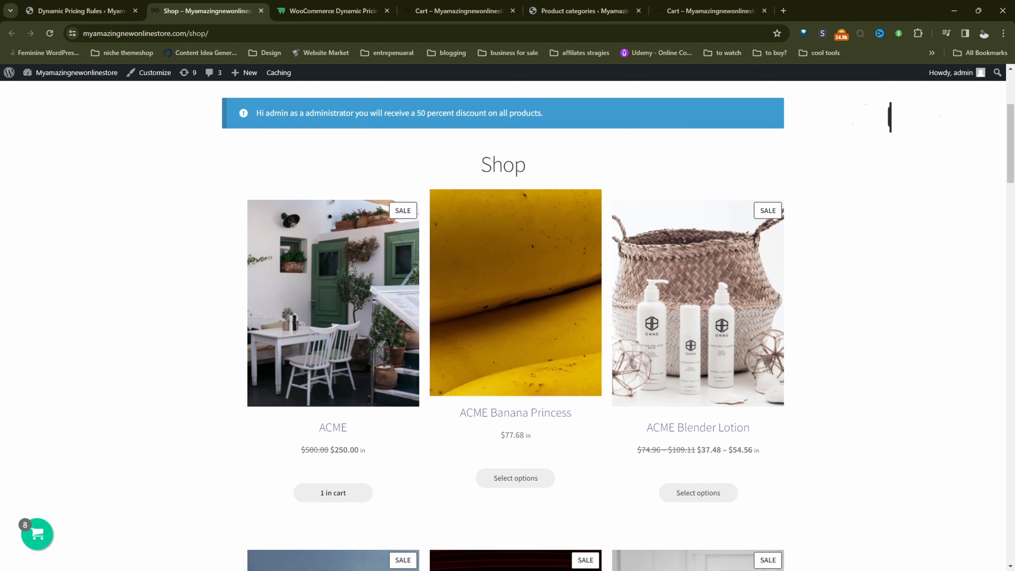
left_click_drag(315, 452, 305, 452)
left_click(306, 10)
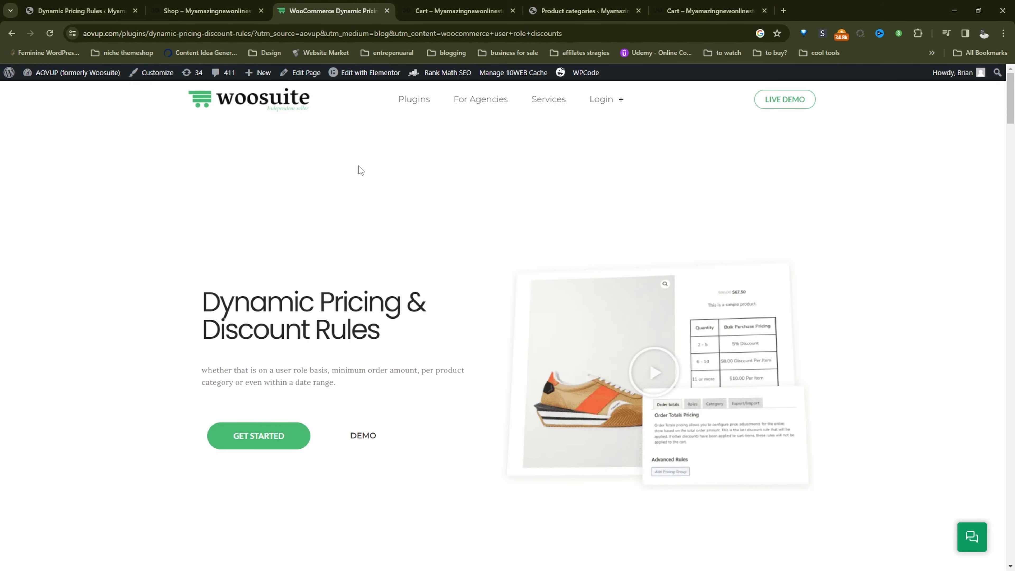
scroll(377, 205, "down", 4)
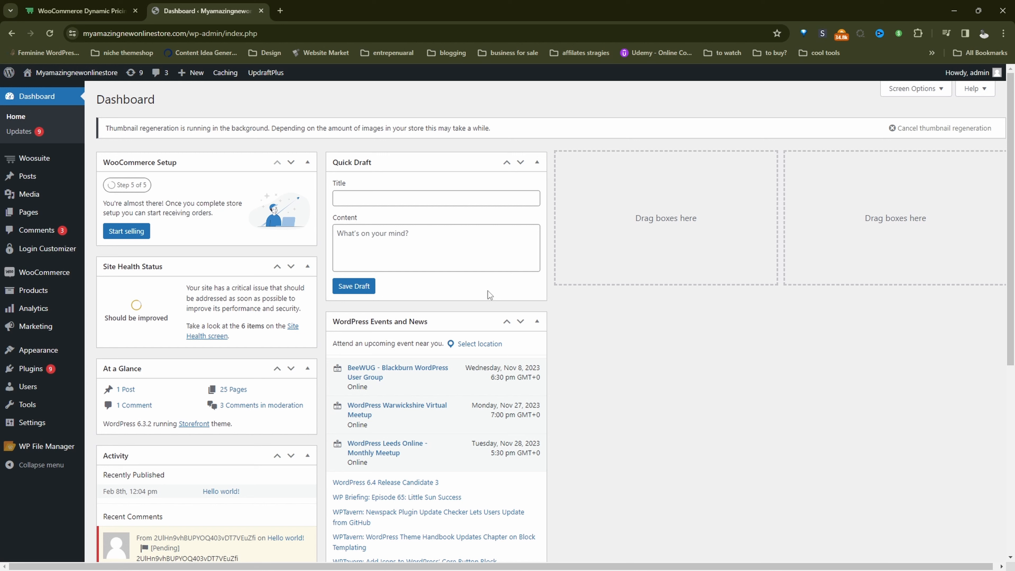
Open the Dynamic Pricing & Discount Rules addon from the Woosuite addons and show its role pricing settings
mouse_move(82, 370)
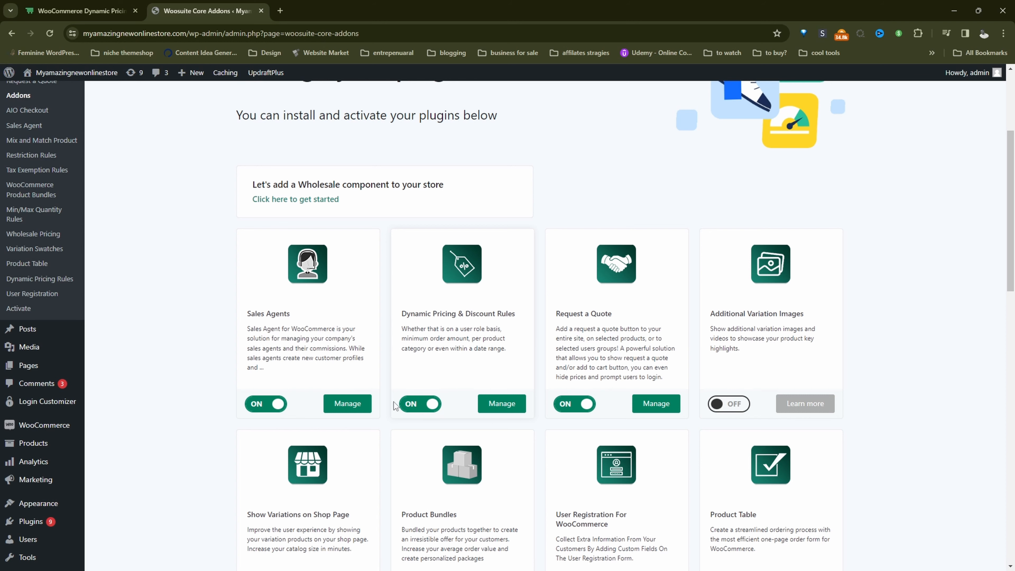
left_click(501, 409)
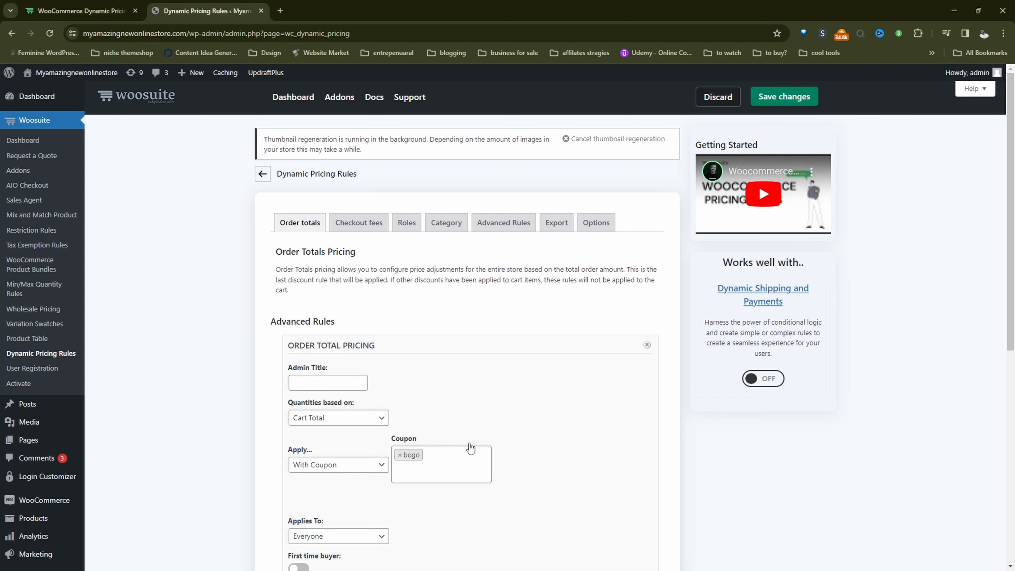
scroll(265, 405, "down", 1)
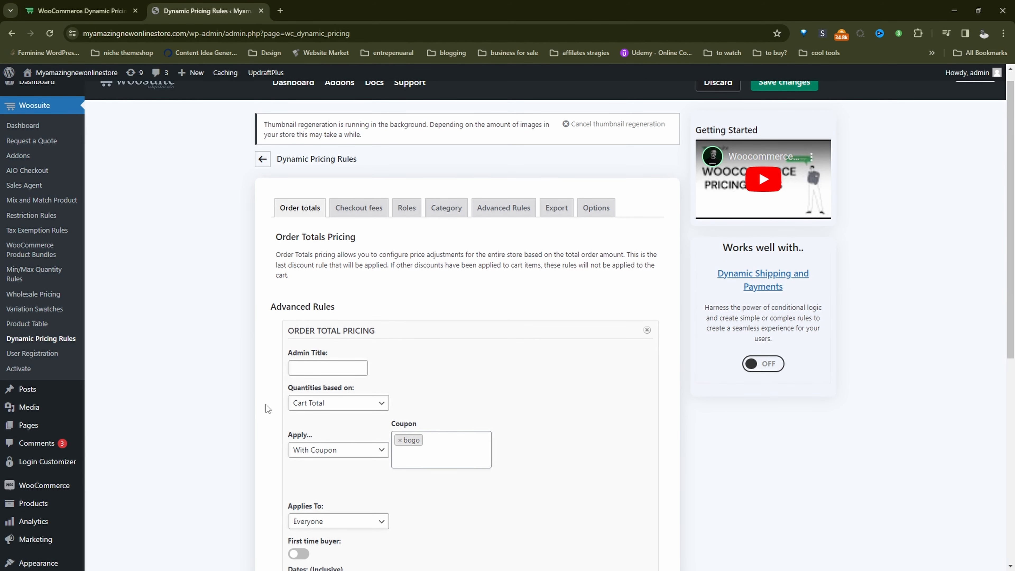
left_click(401, 216)
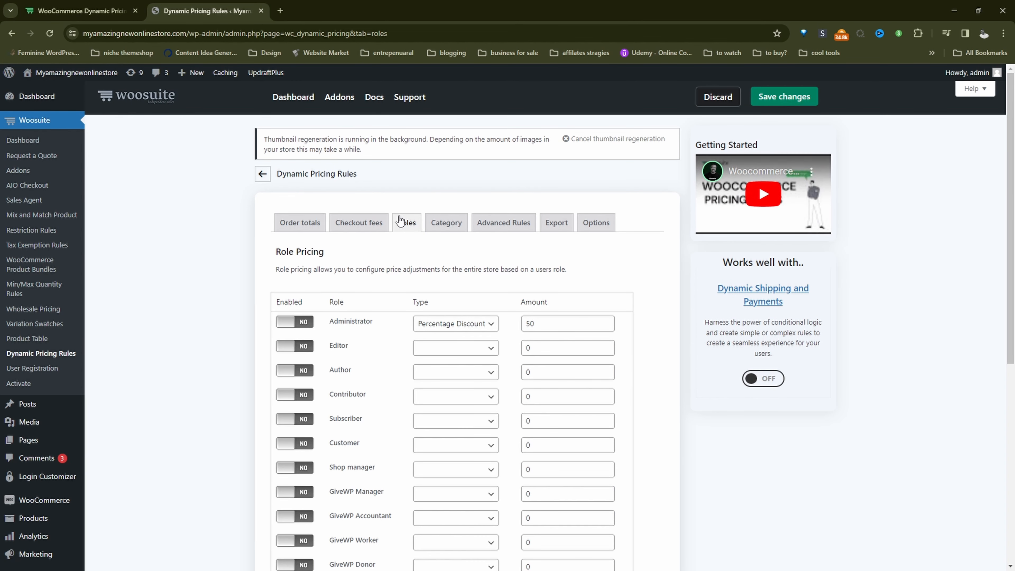
Enable role pricing for Administrator with a Percentage Discount of 50 and save the settings
left_click(295, 321)
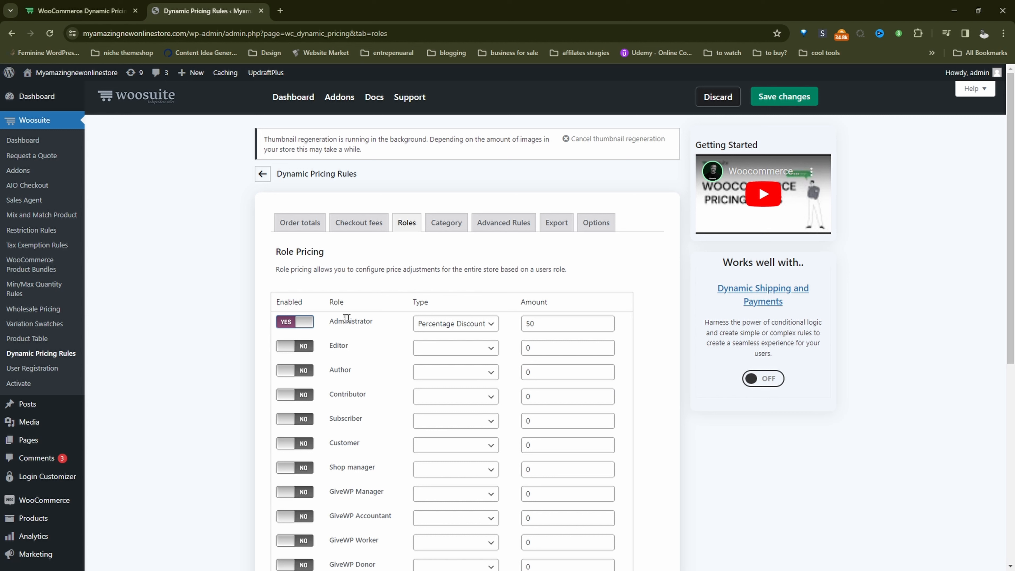
left_click(446, 325)
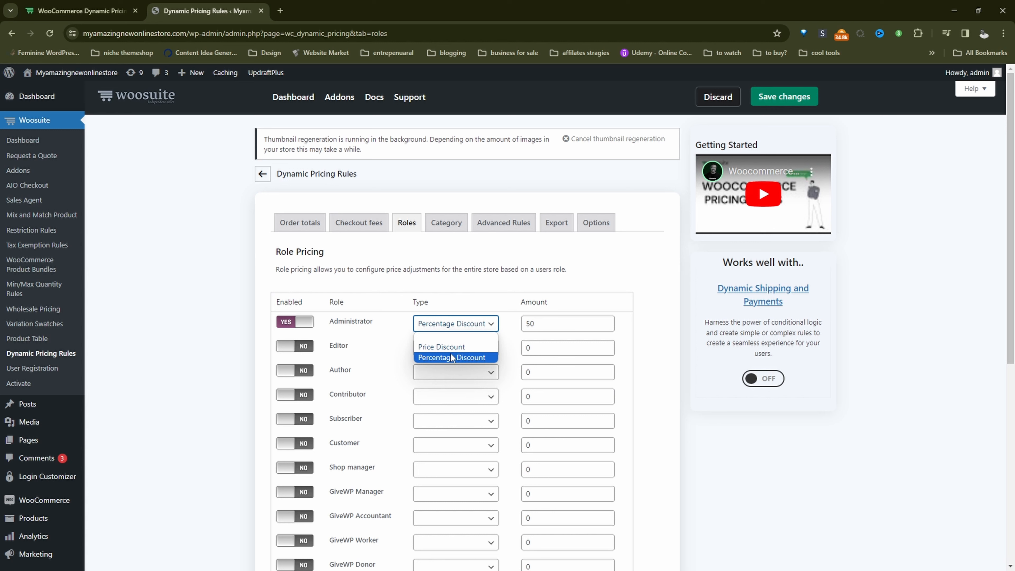
left_click(451, 356)
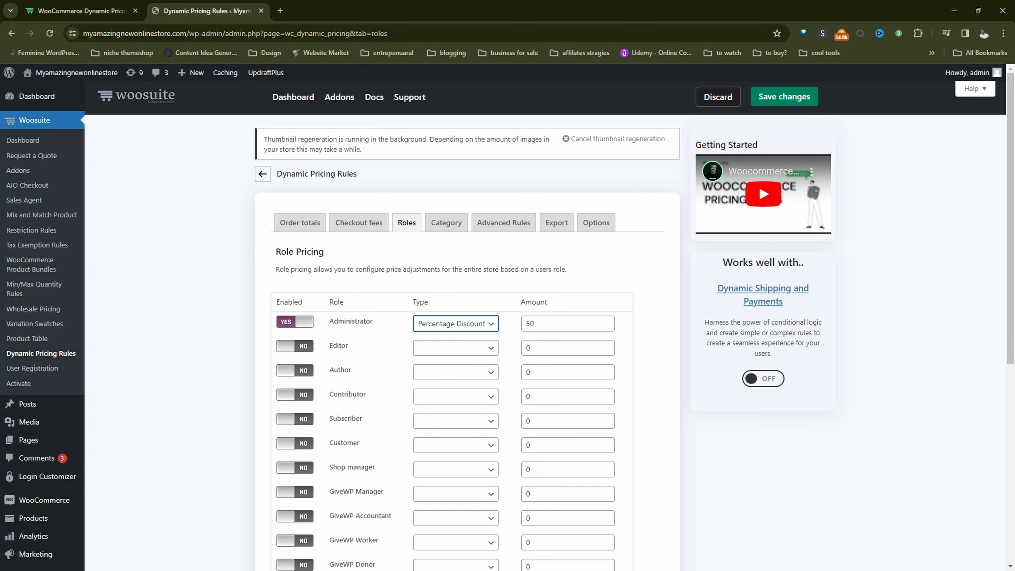
left_click(562, 323)
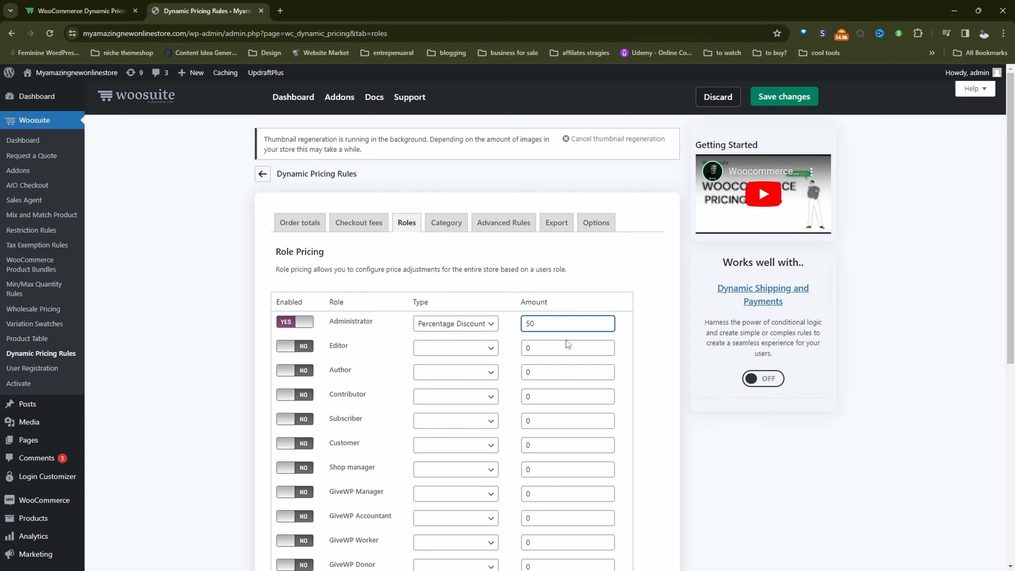
key("Return")
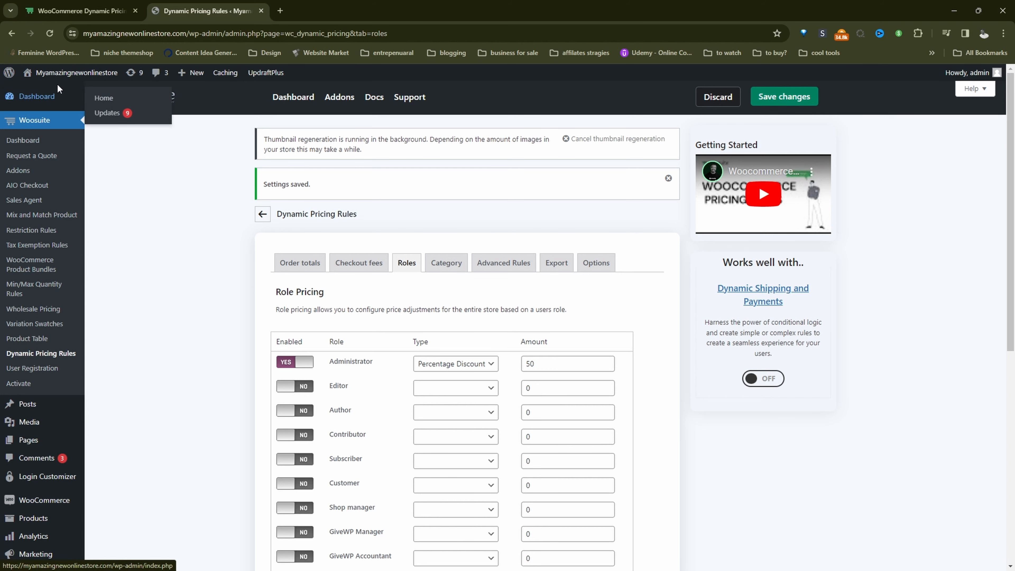
Visit the store's shop page, add the ACME product to the cart and view the cart
mouse_move(60, 82)
left_click(61, 104)
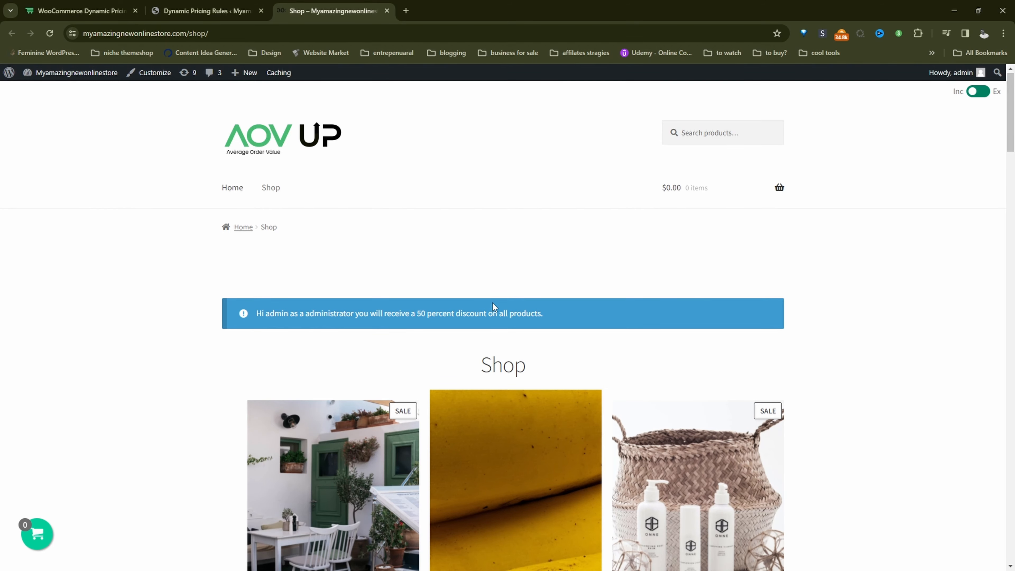
scroll(492, 303, "down", 6)
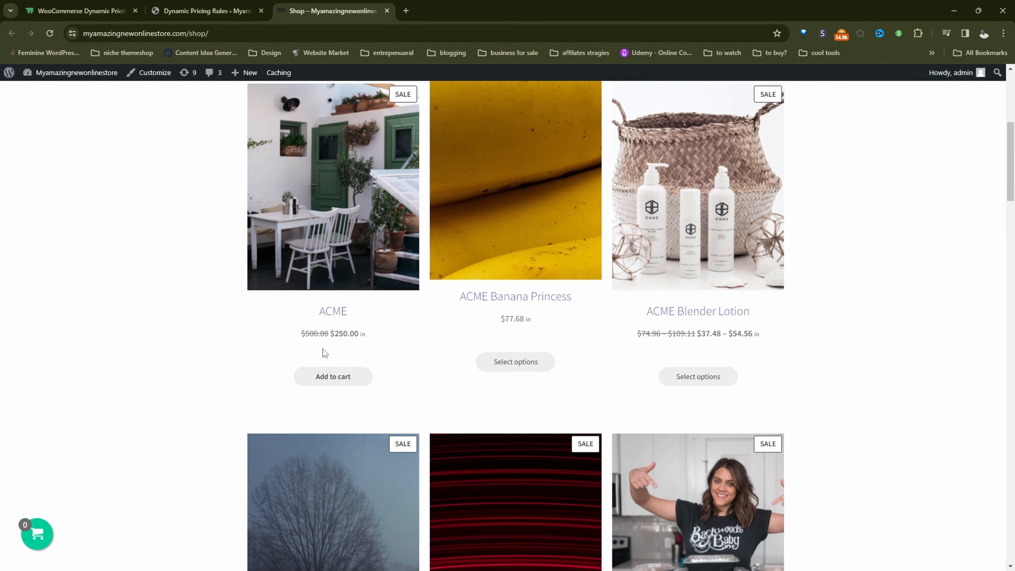
left_click(323, 374)
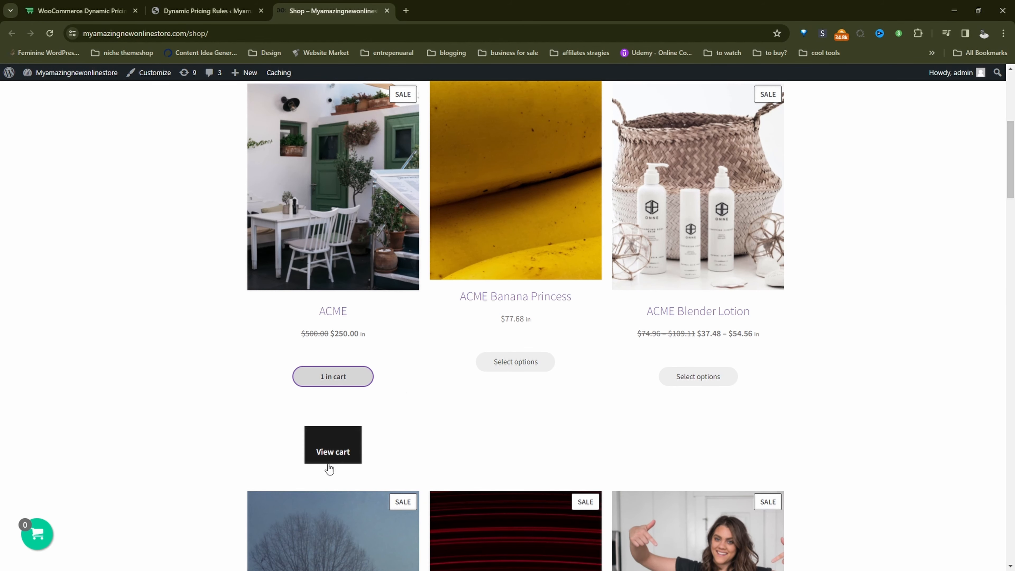
left_click(329, 459)
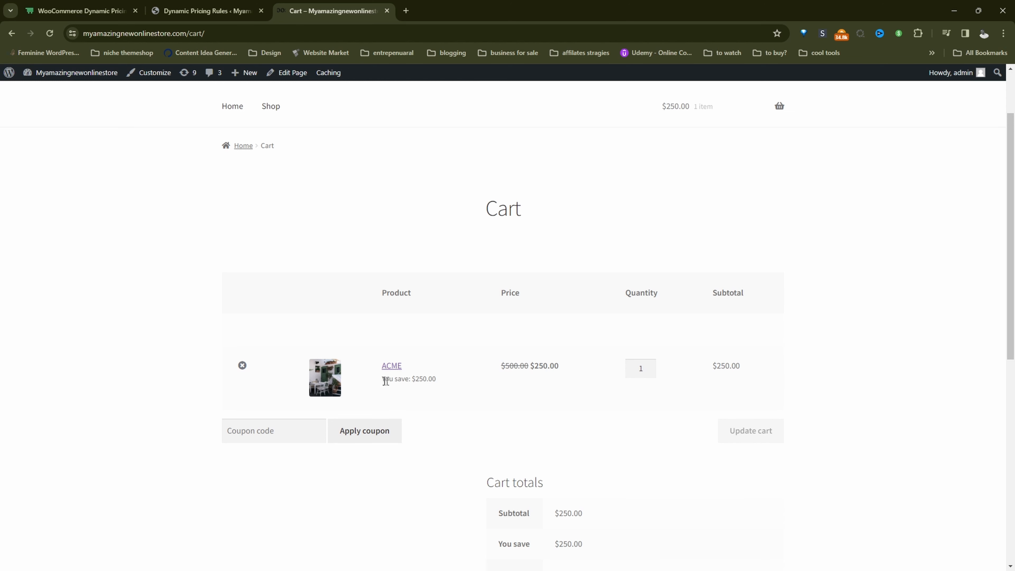
Check the savings shown for the ACME item and in the cart totals
left_click_drag(382, 378, 428, 378)
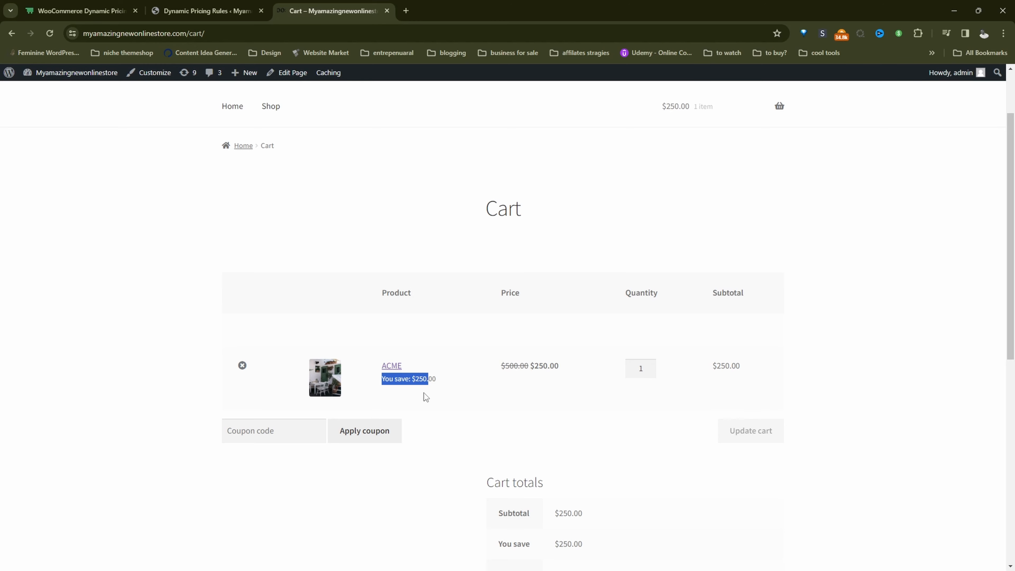
scroll(463, 413, "down", 3)
left_click_drag(567, 397, 582, 398)
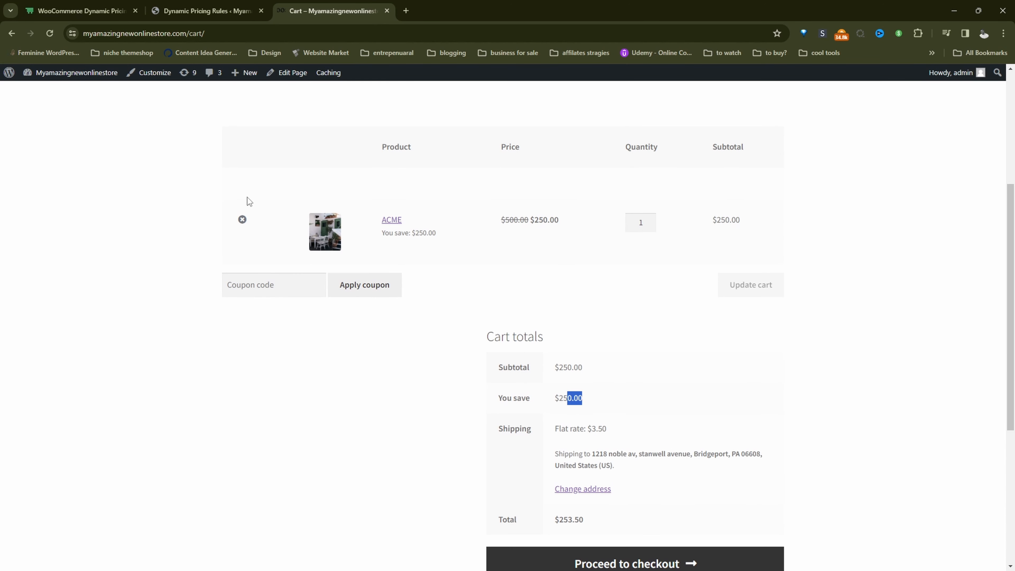
Return to the role pricing settings, disable the Administrator discount and save the changes
left_click(206, 11)
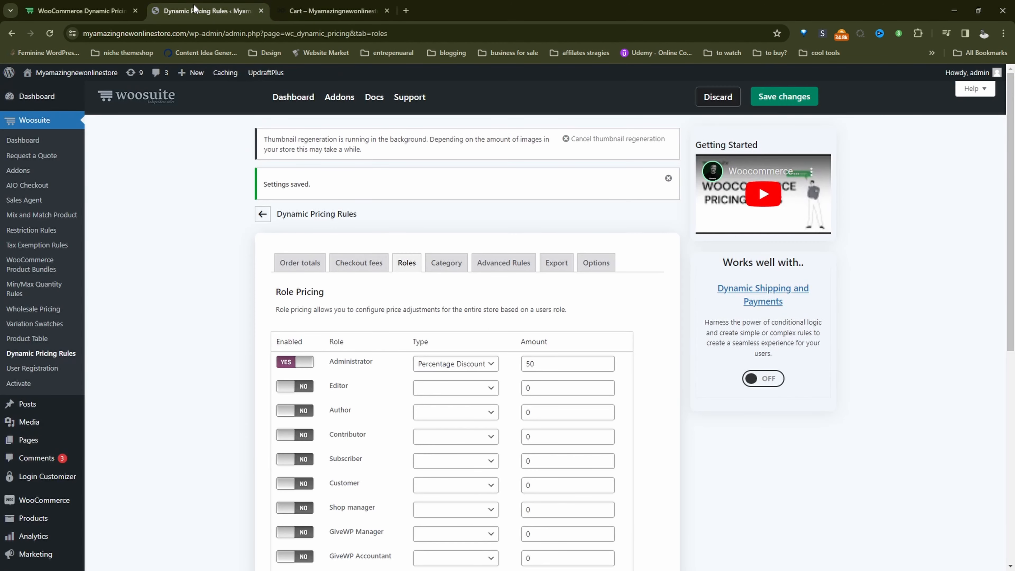
left_click(306, 364)
left_click(782, 96)
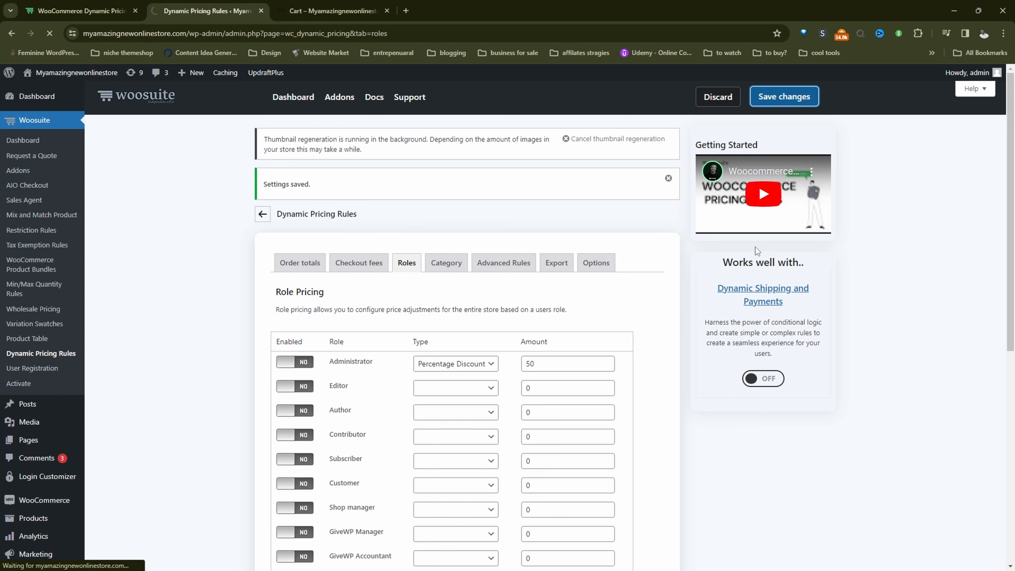
Delete the existing "bogo supplements" rule from the advanced pricing rules
left_click(503, 262)
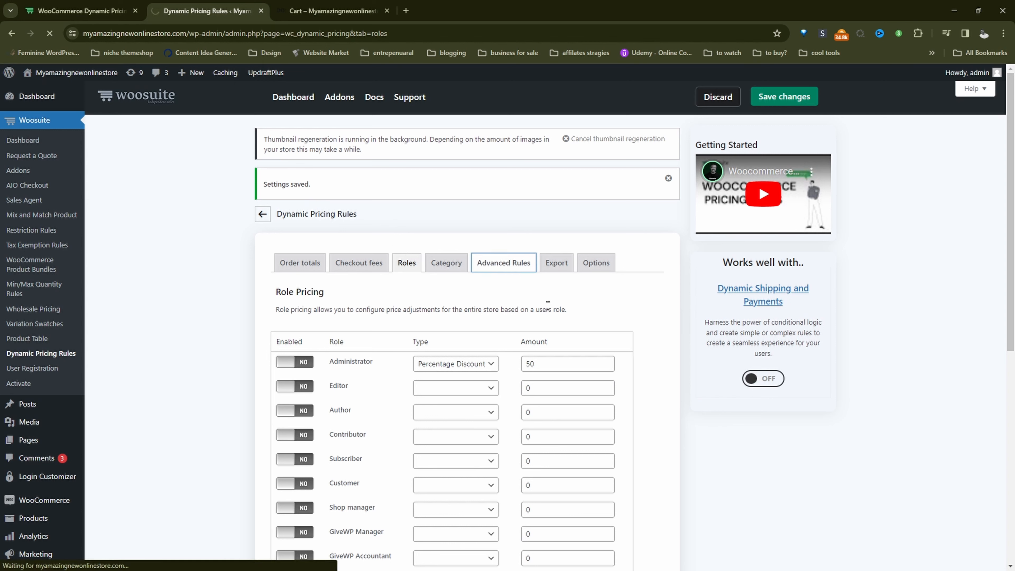
scroll(499, 354, "down", 5)
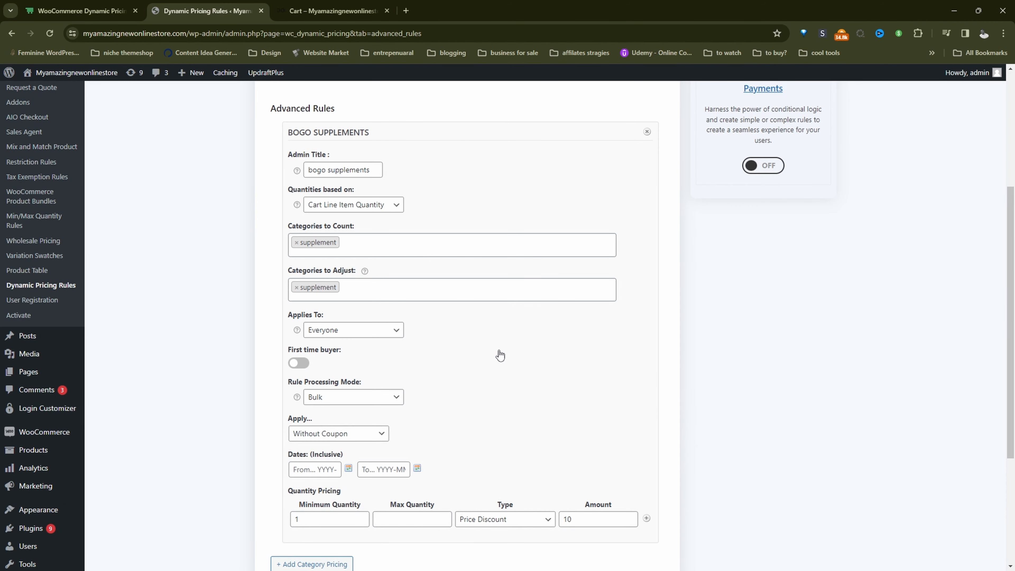
scroll(499, 355, "up", 3)
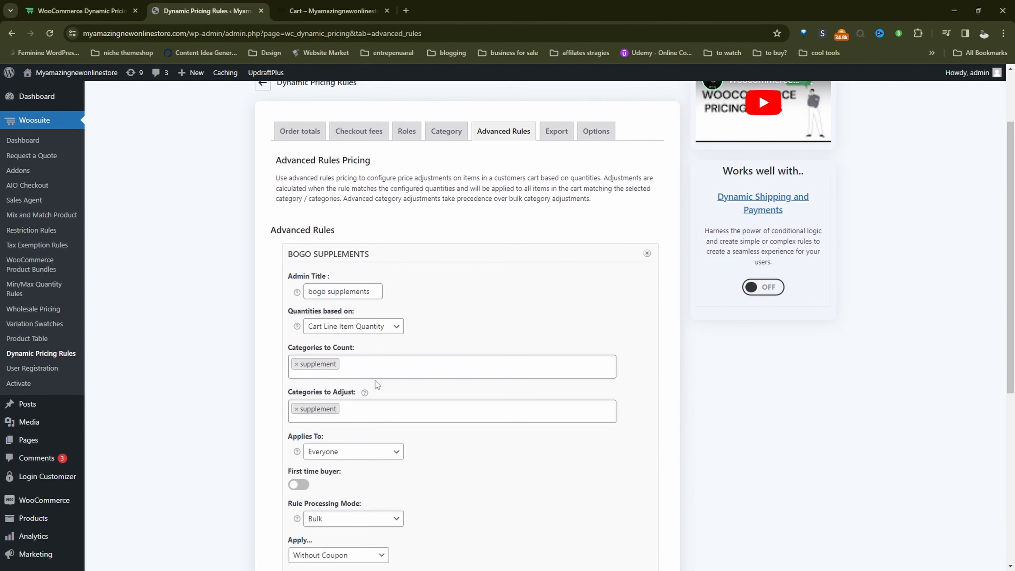
left_click(646, 253)
left_click(554, 101)
Add a new category pricing rule with quantities based on Cart Line Item Quantity
left_click(324, 318)
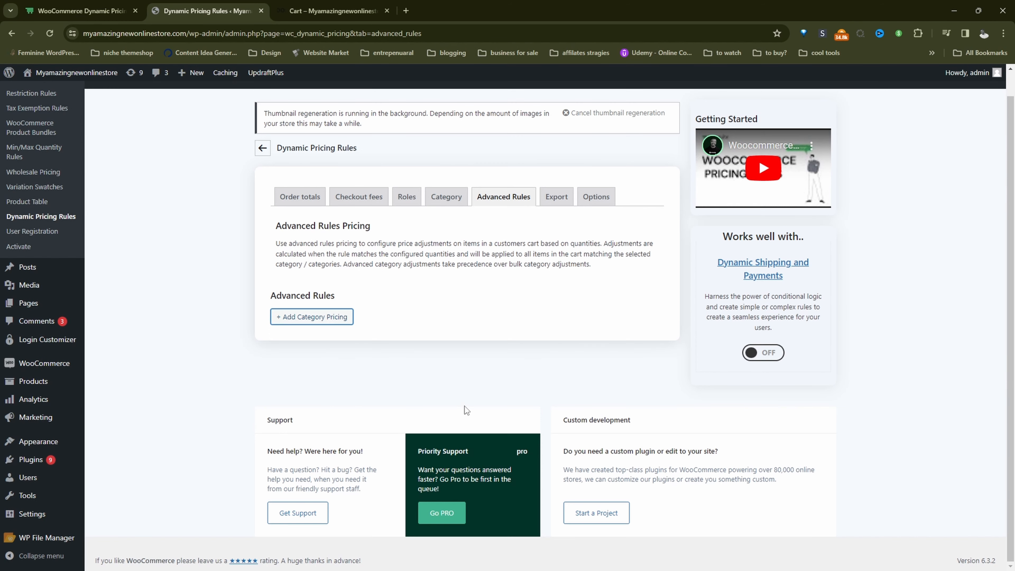
left_click(332, 359)
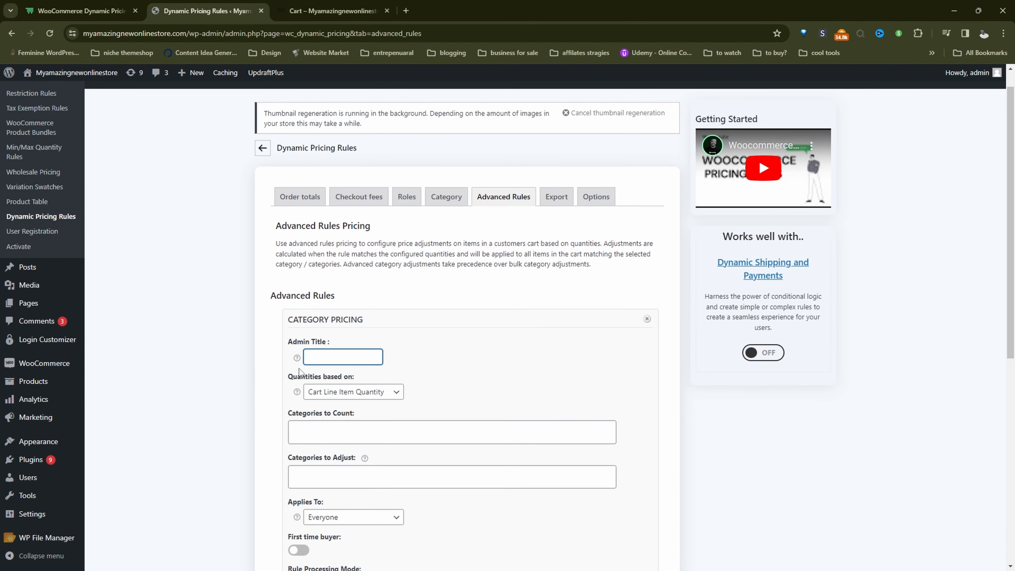
left_click(333, 395)
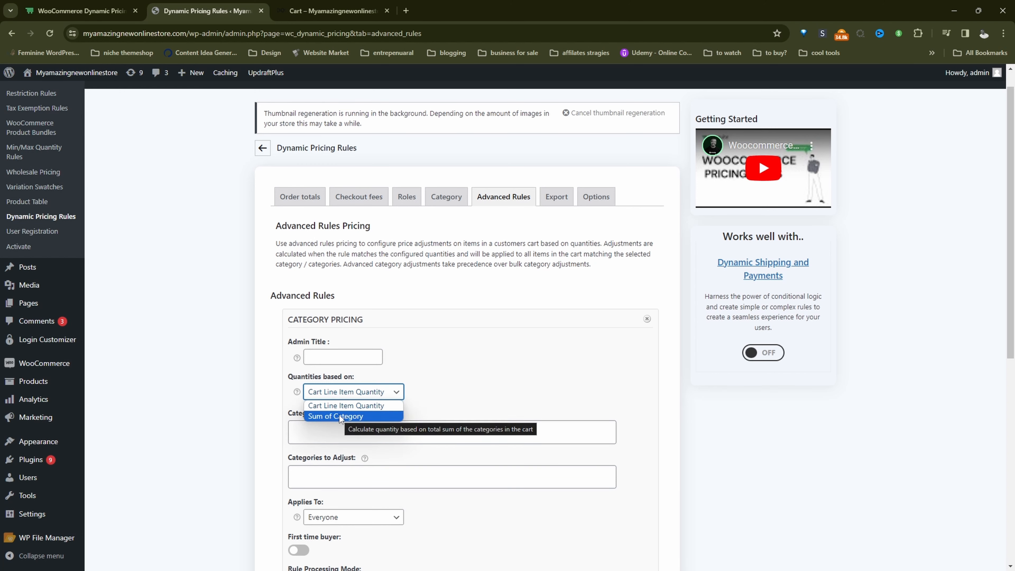
left_click(349, 405)
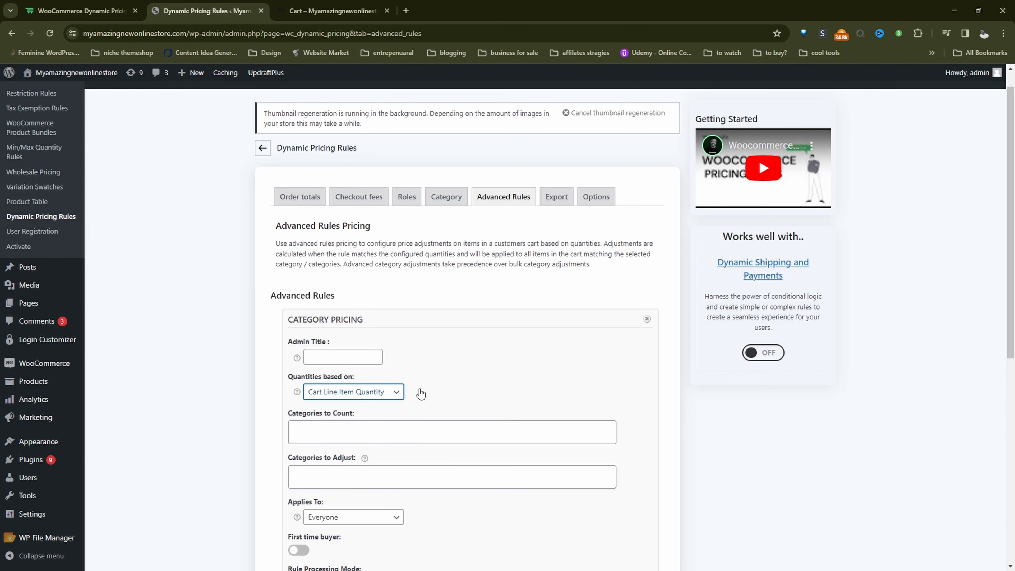
left_click(488, 375)
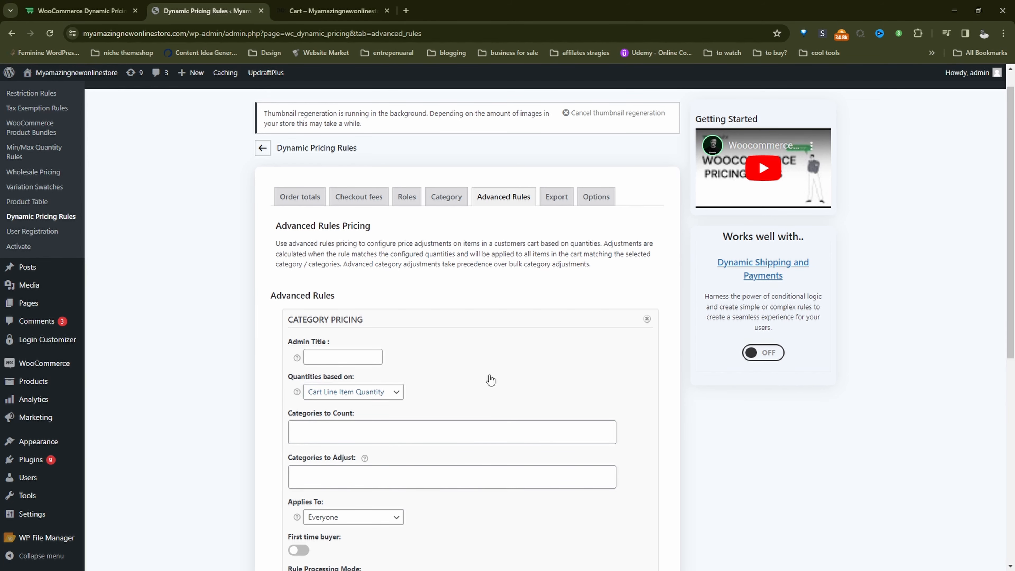
Set Action & Reflex Games as both the category to count and the category to adjust
scroll(488, 375, "down", 3)
left_click(355, 291)
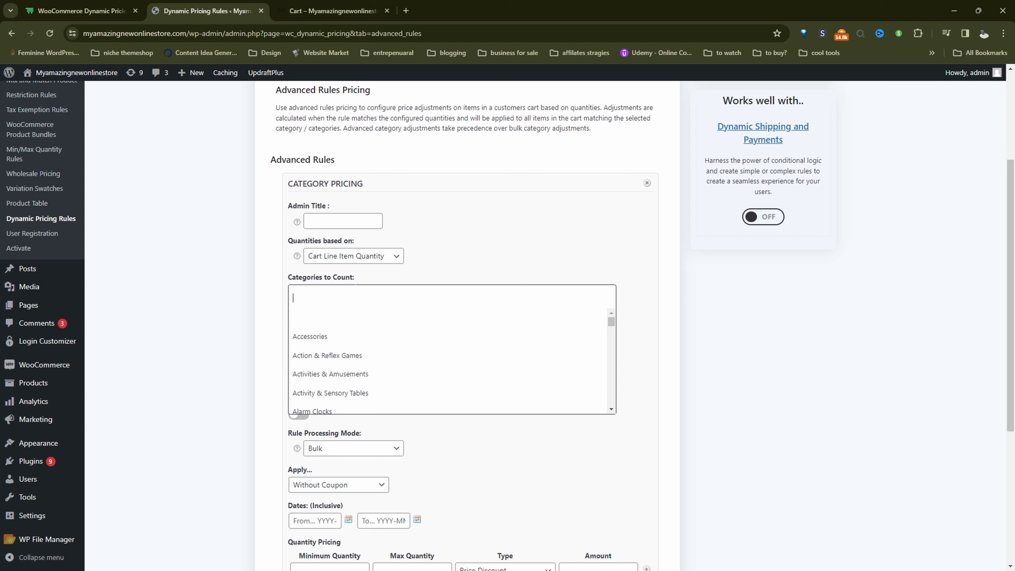
left_click(340, 361)
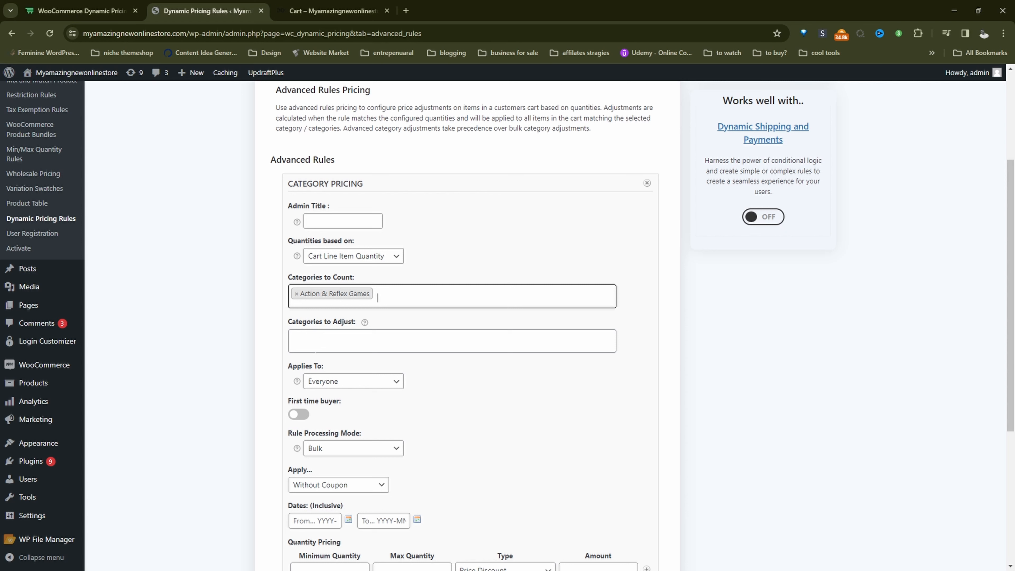
left_click(328, 341)
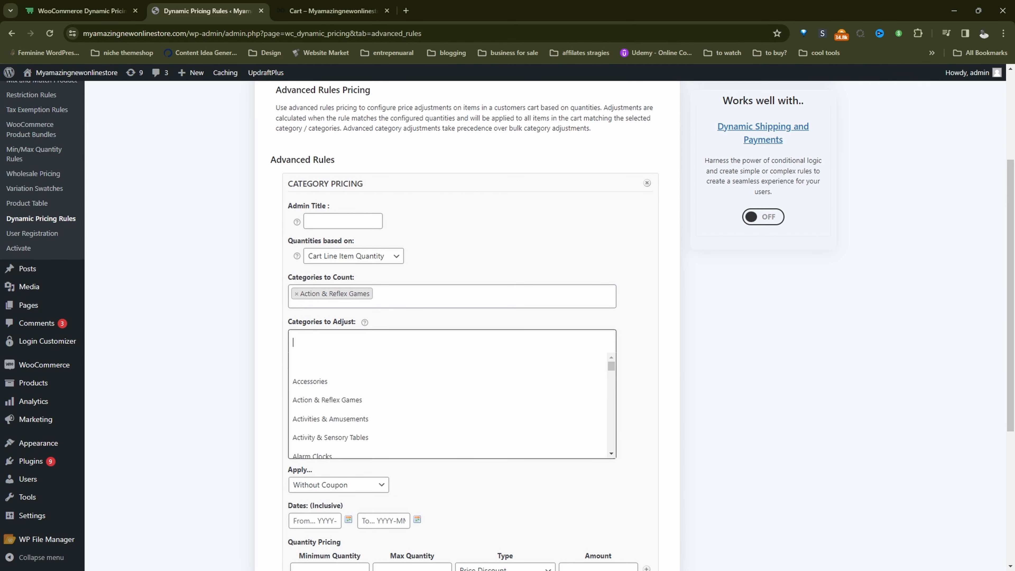
left_click(352, 399)
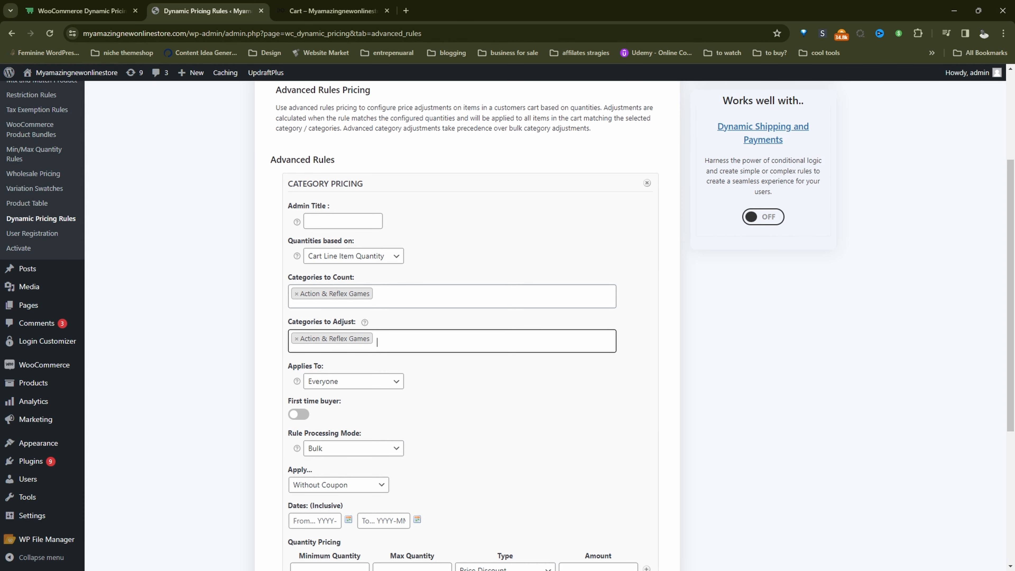
Make the category pricing rule apply to Specific Roles
scroll(267, 301, "down", 3)
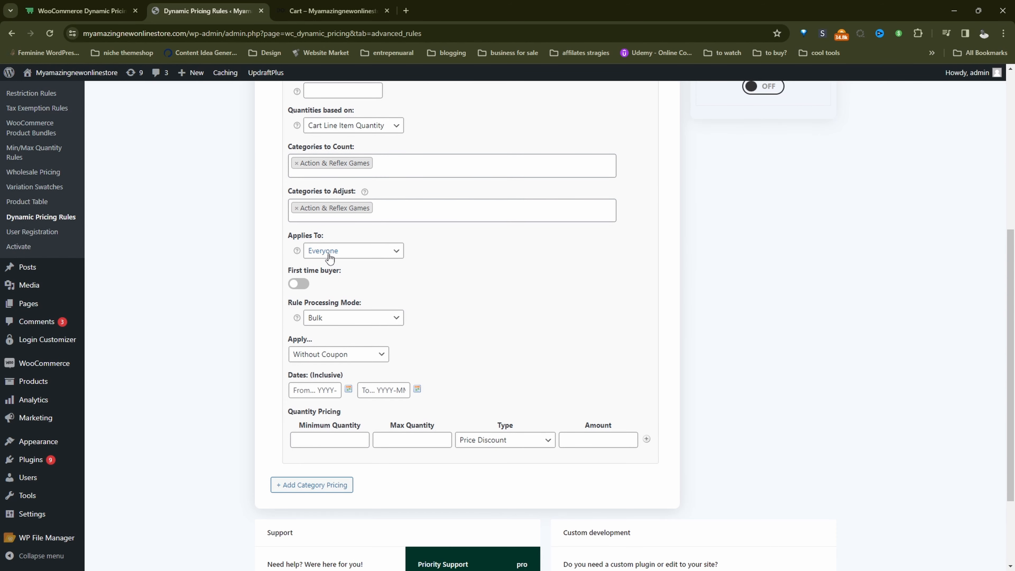
left_click(339, 252)
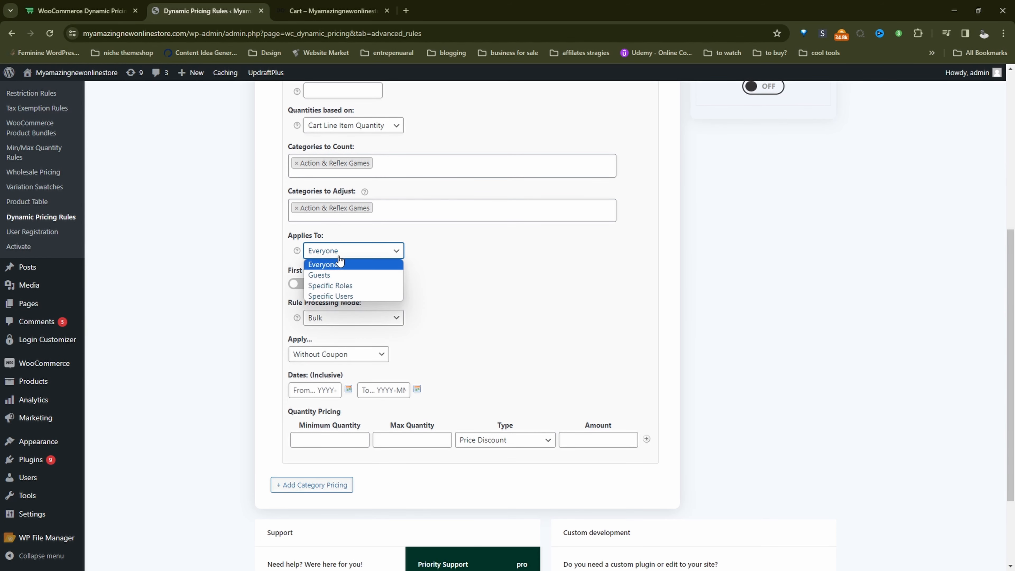
left_click(338, 286)
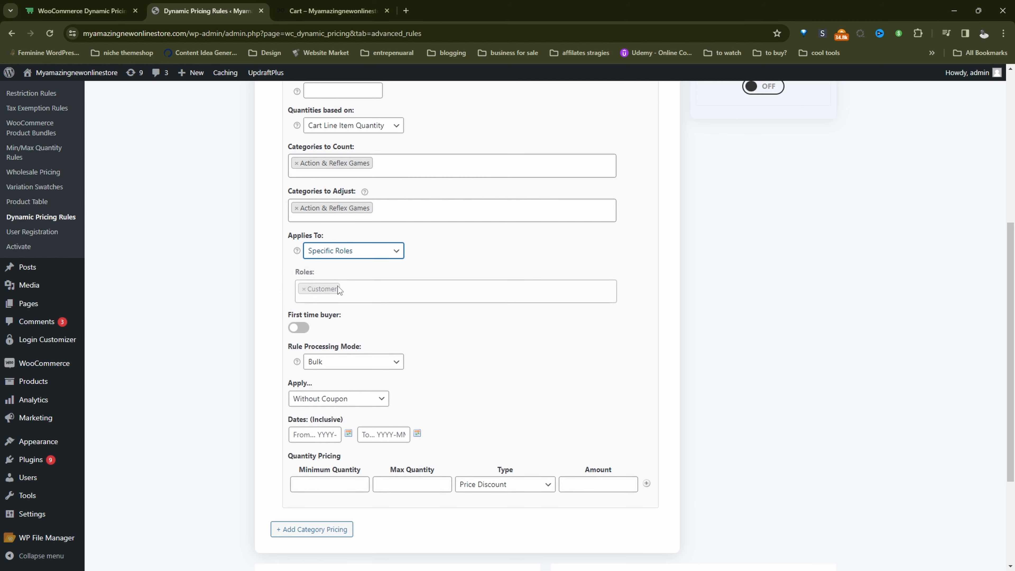
Replace the Customer role with Administrator in the category pricing rule and keep the rule processing mode on Bulk
left_click(303, 292)
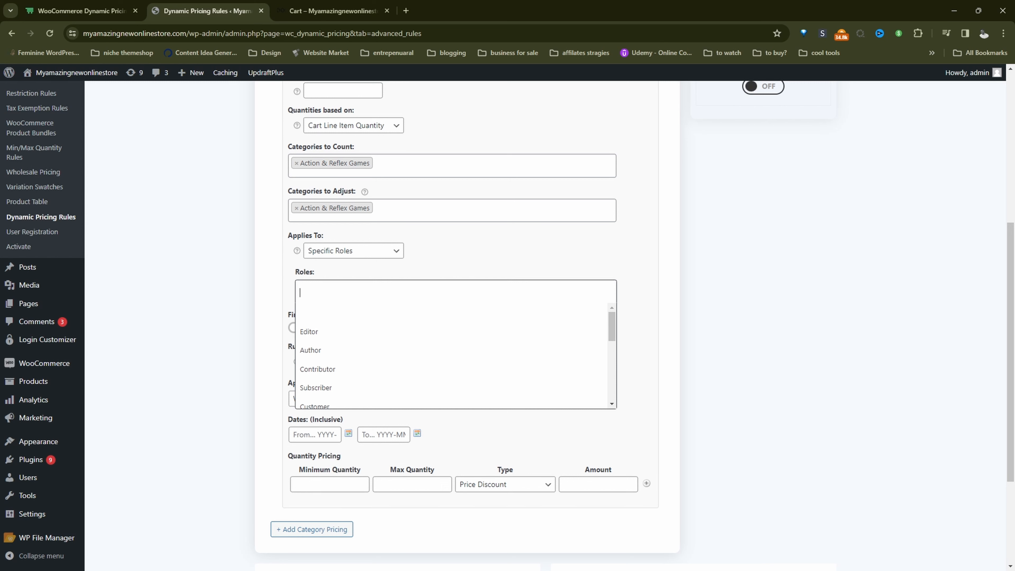
left_click(325, 308)
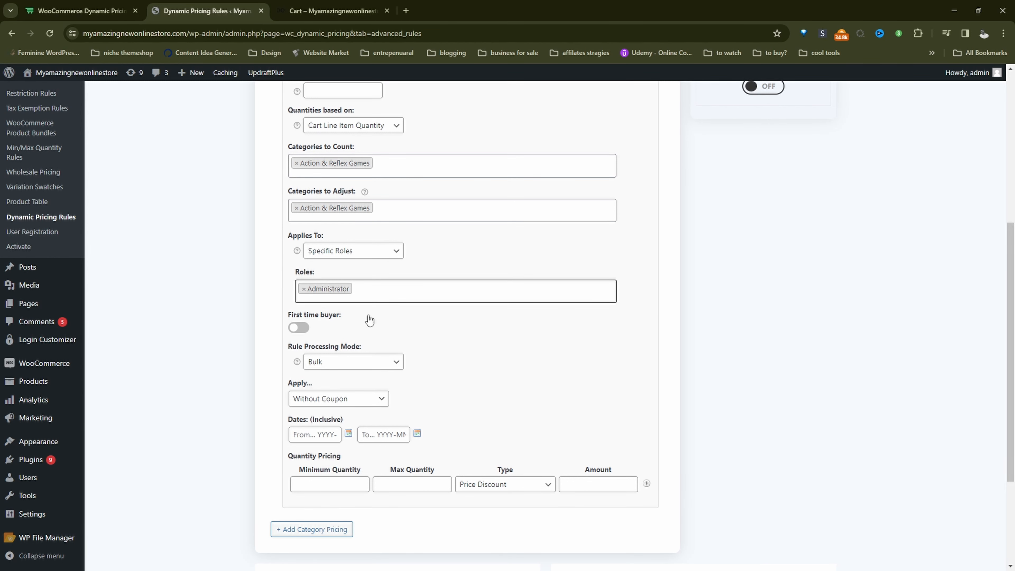
scroll(360, 324, "down", 2)
left_click(330, 272)
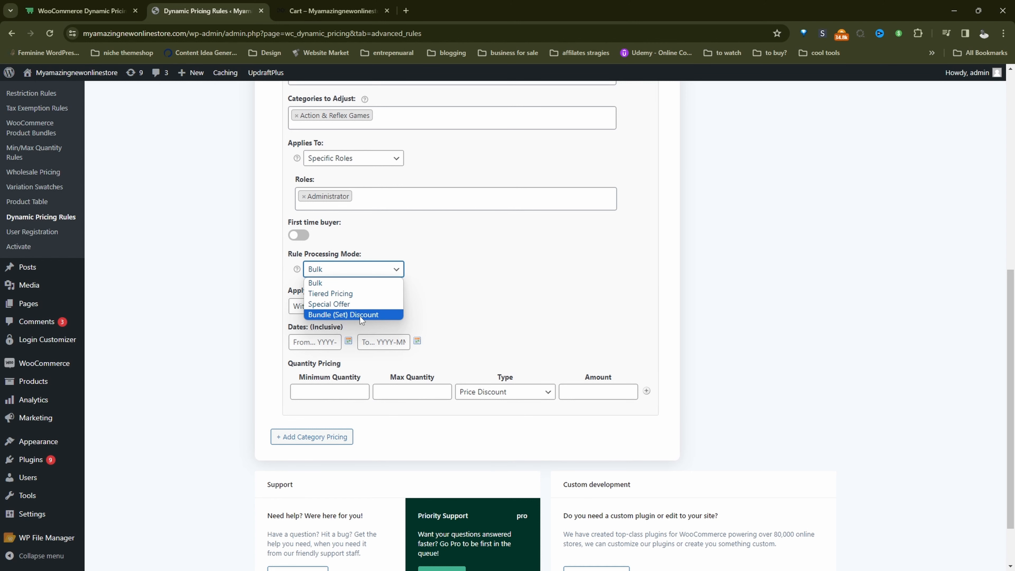
left_click(320, 282)
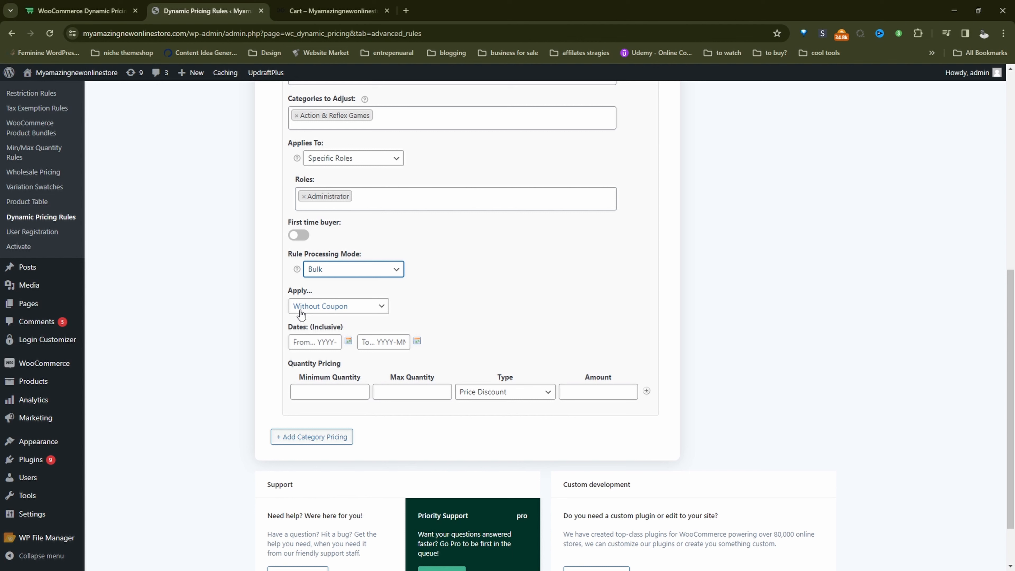
left_click(316, 342)
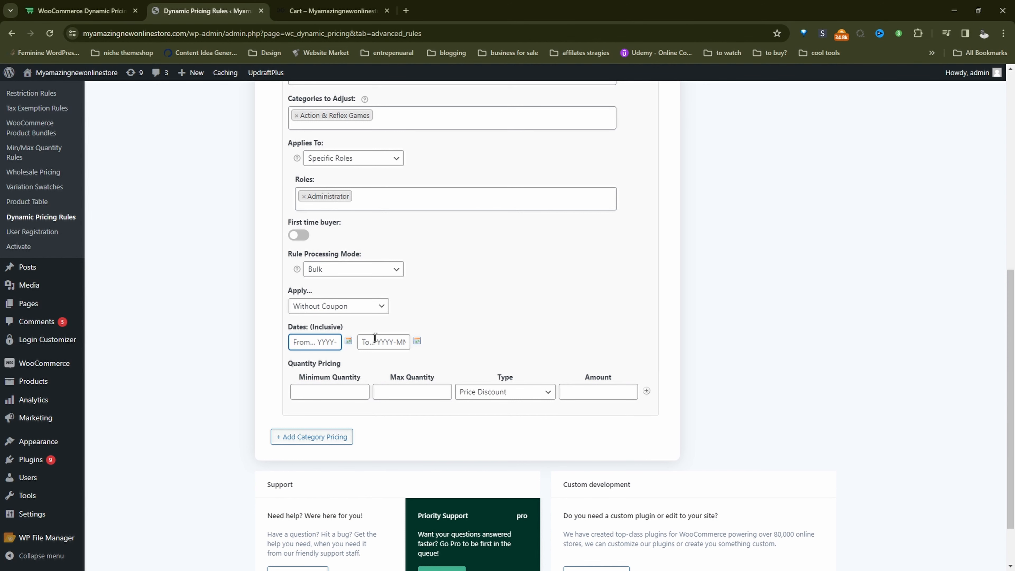
Fill in the first quantity pricing tier with minimum 2, maximum 5 and a Percentage Discount of 10
left_click(342, 390)
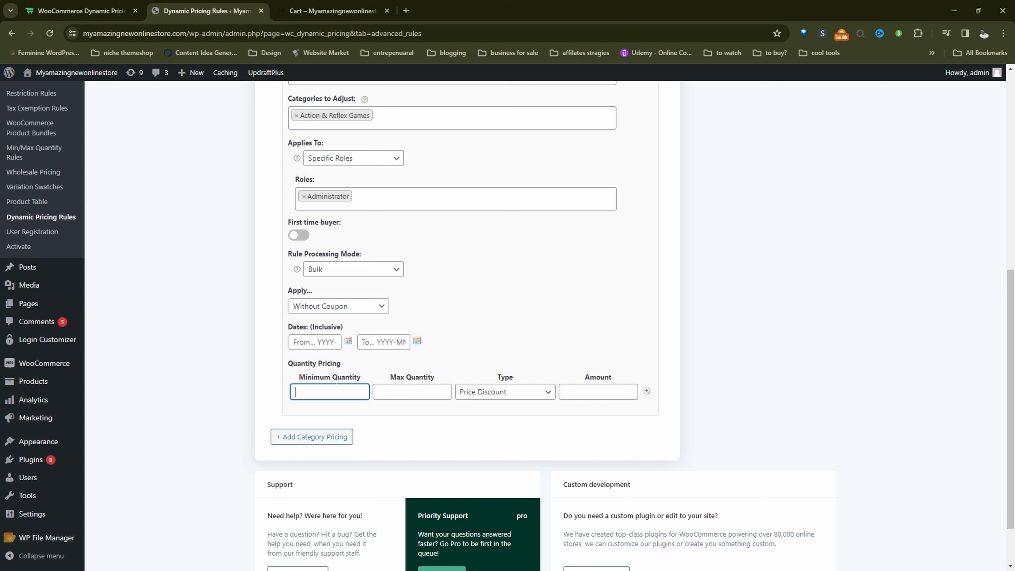
type("2")
left_click(414, 392)
type("5")
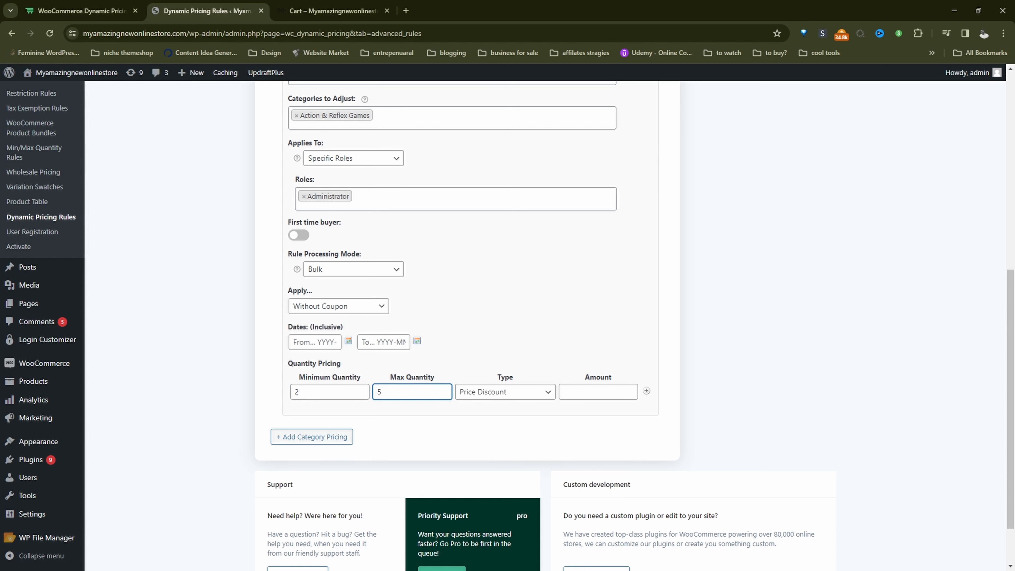
left_click(515, 393)
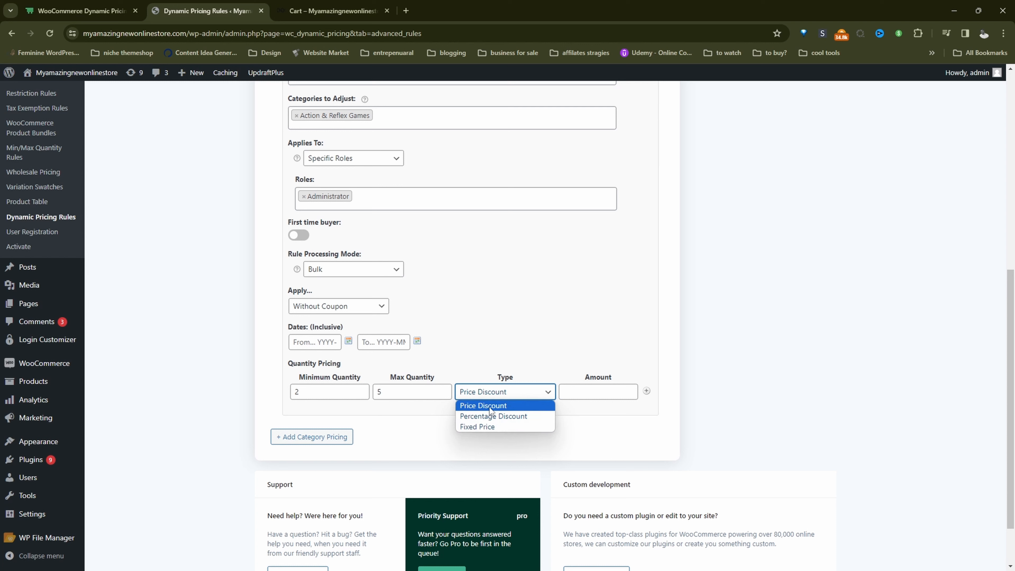
left_click(527, 416)
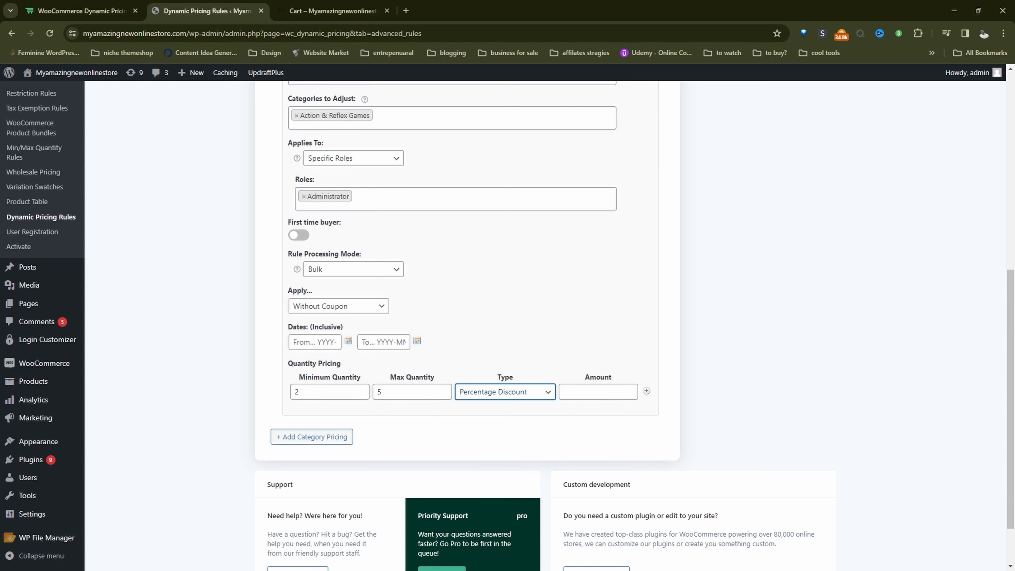
left_click(575, 393)
type("1")
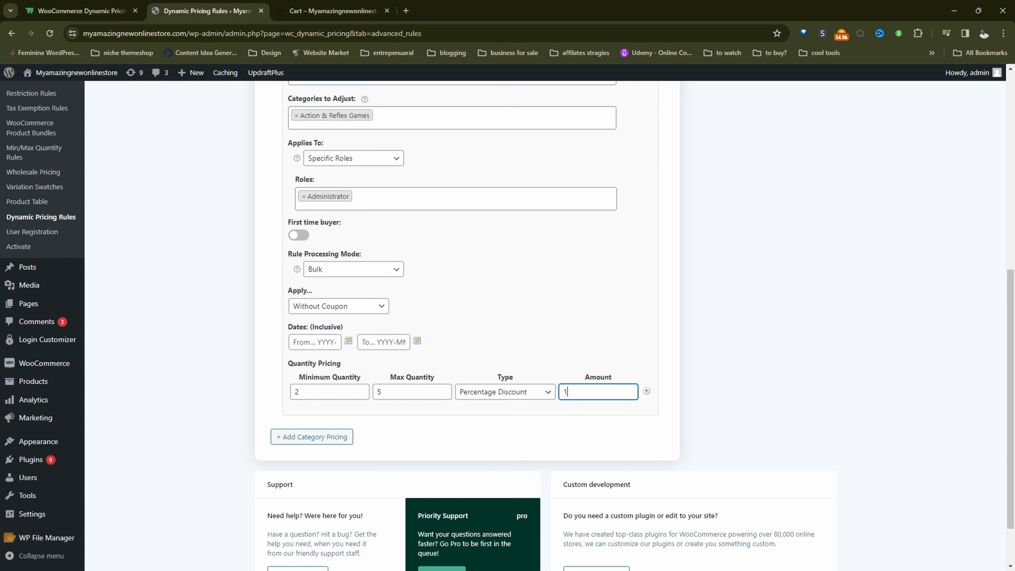
type("0")
Add a second quantity pricing tier with minimum 6, maximum * and a Percentage Discount of 20
left_click(646, 390)
left_click(363, 420)
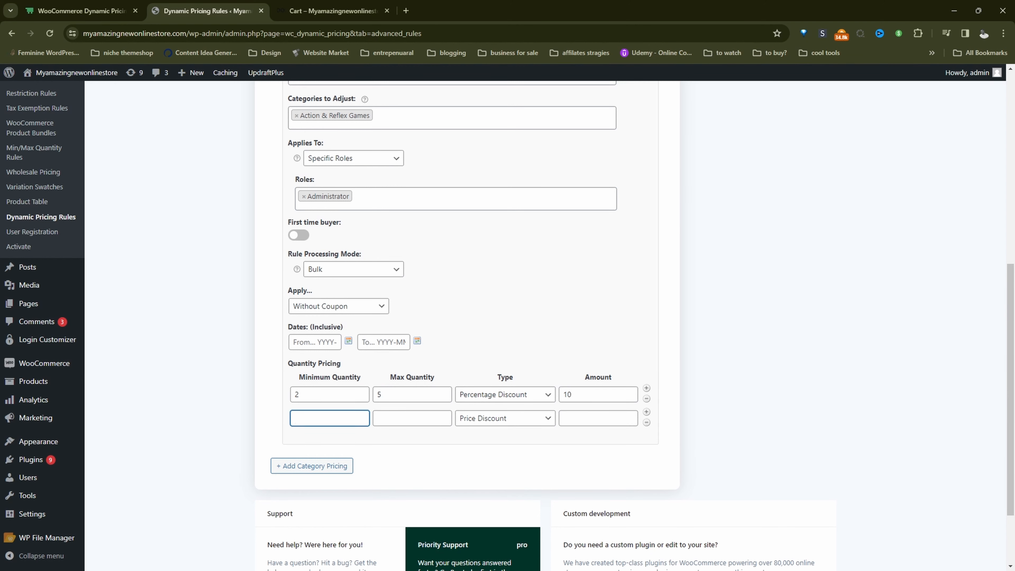
type("6")
left_click(398, 417)
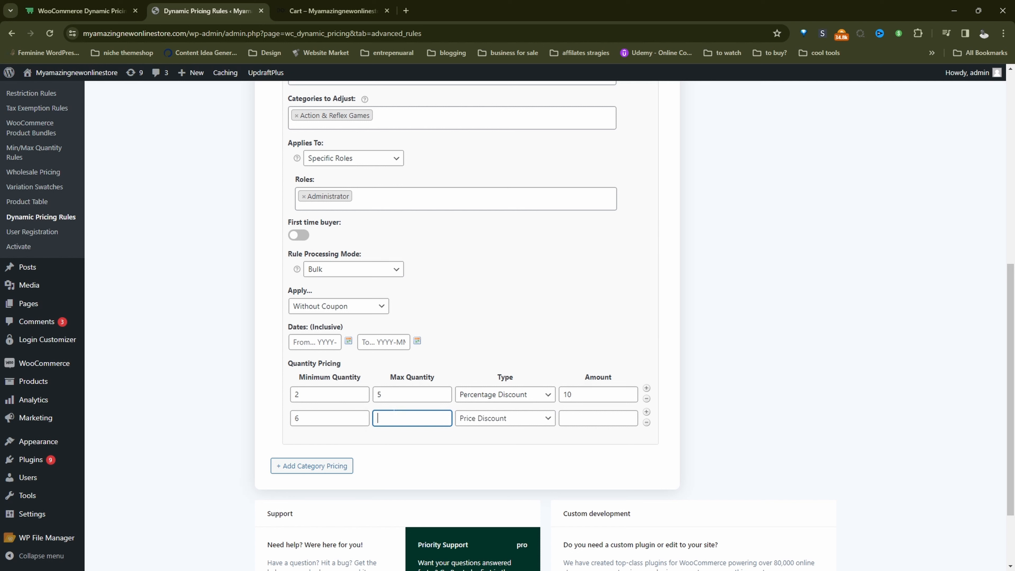
type("*")
left_click(468, 417)
left_click(503, 441)
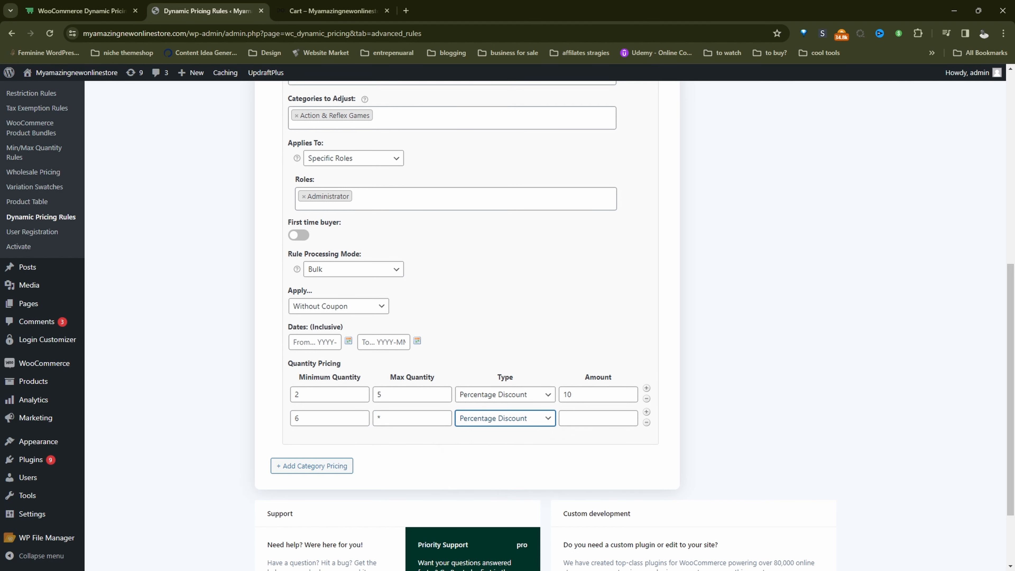
key("Tab")
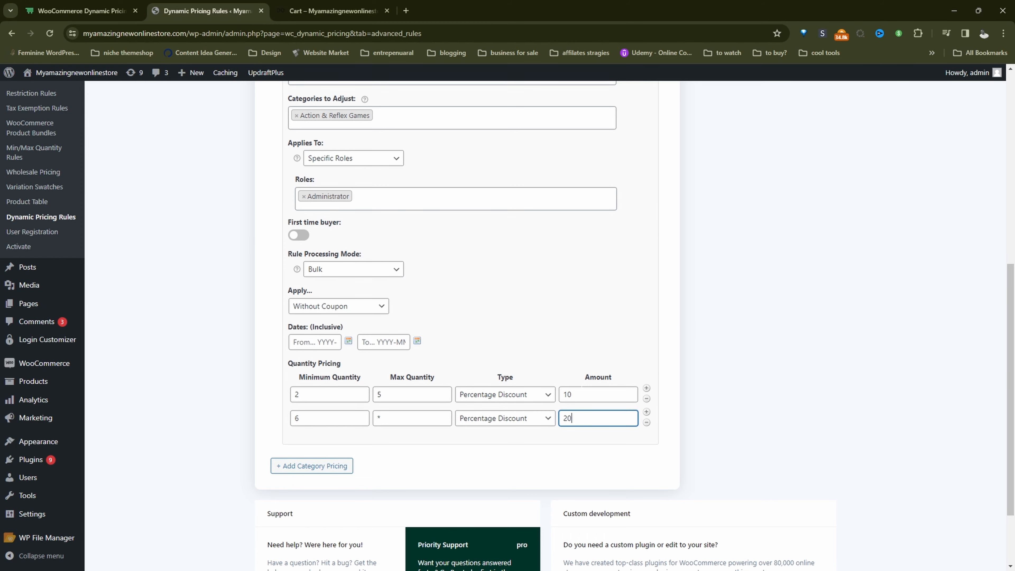
Save the new category pricing rule
left_click(746, 285)
scroll(747, 287, "up", 6)
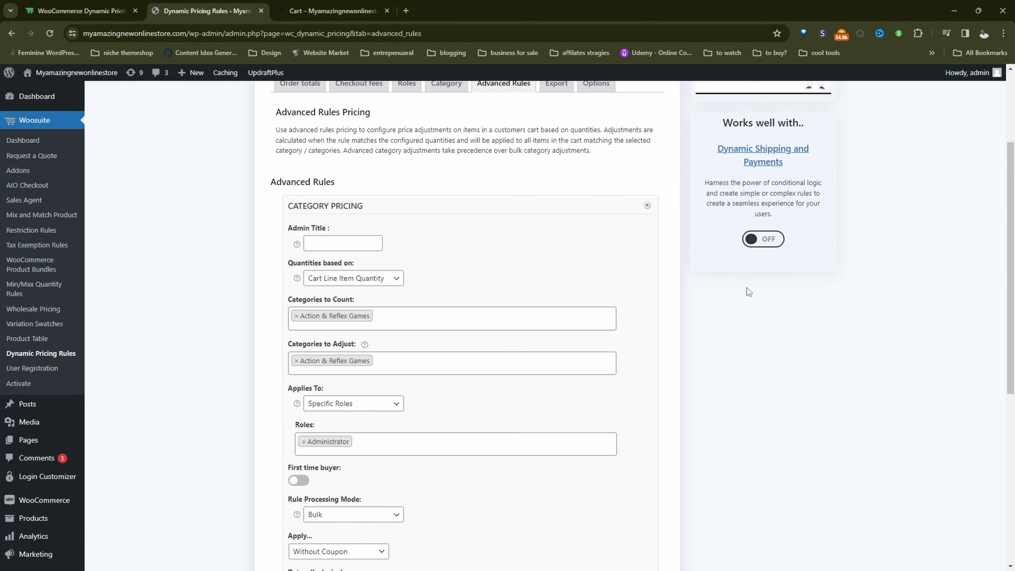
scroll(747, 287, "up", 4)
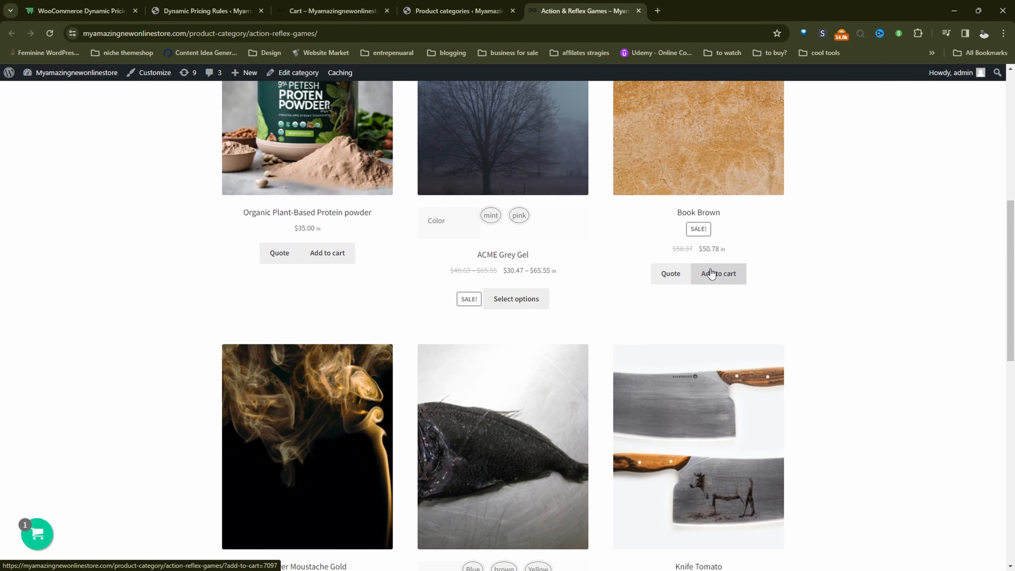
Add Book Brown and Knife Tomato to the cart from the Action & Reflex Games category page
left_click(711, 274)
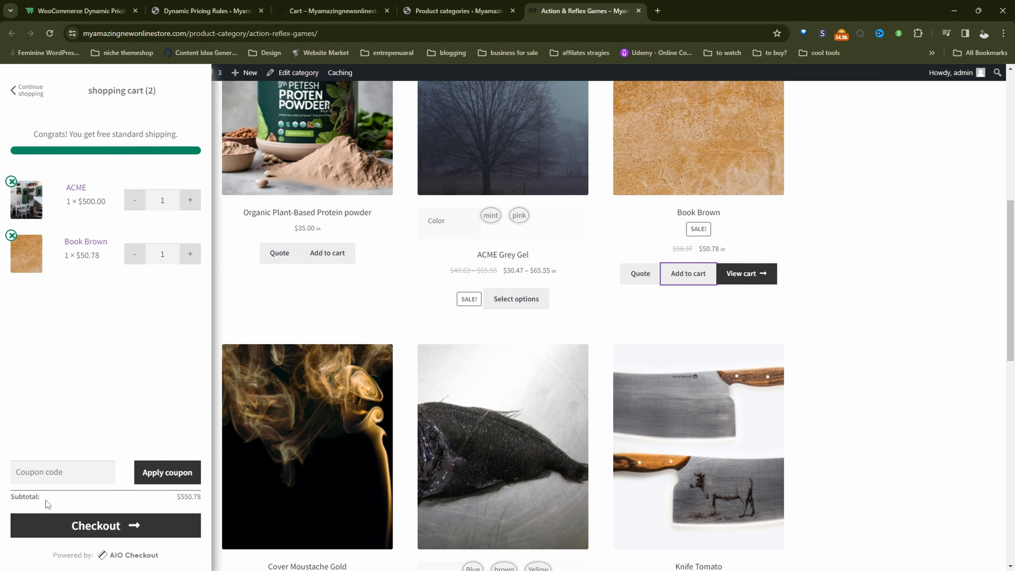
scroll(729, 385, "down", 5)
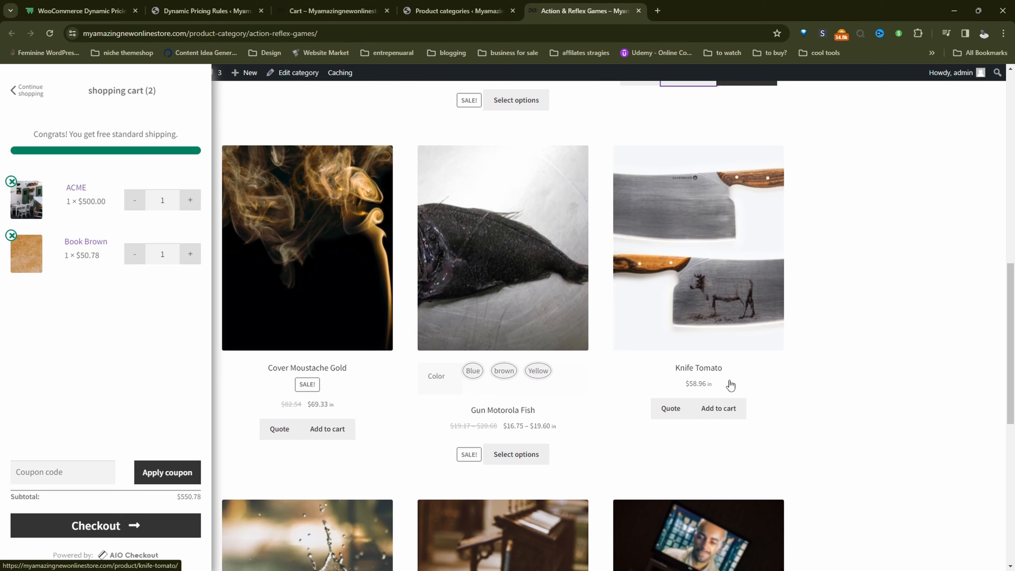
left_click(723, 411)
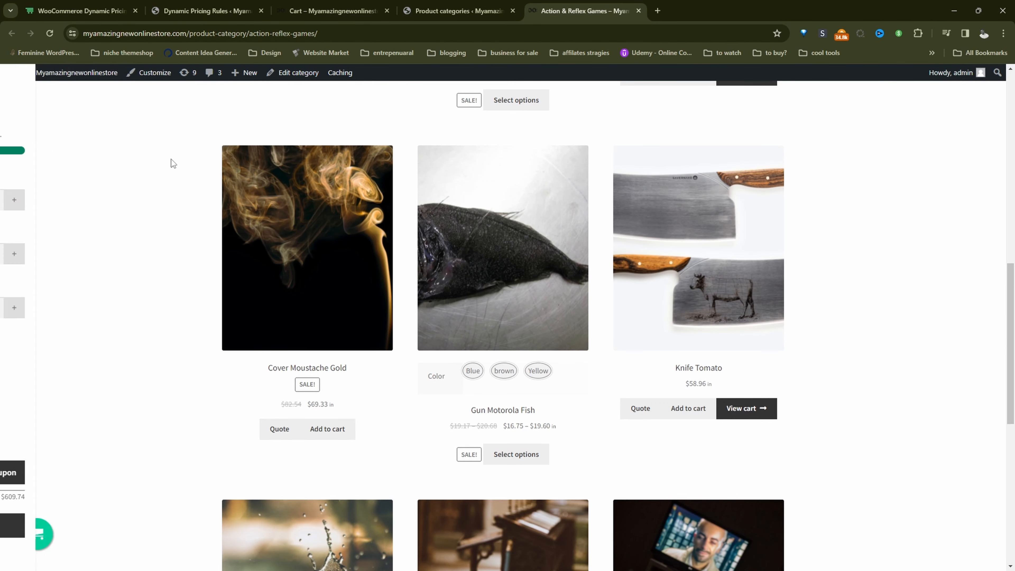
scroll(463, 285, "up", 7)
scroll(464, 284, "up", 5)
Open the cart page and update the Book Brown quantity to 4
mouse_move(763, 187)
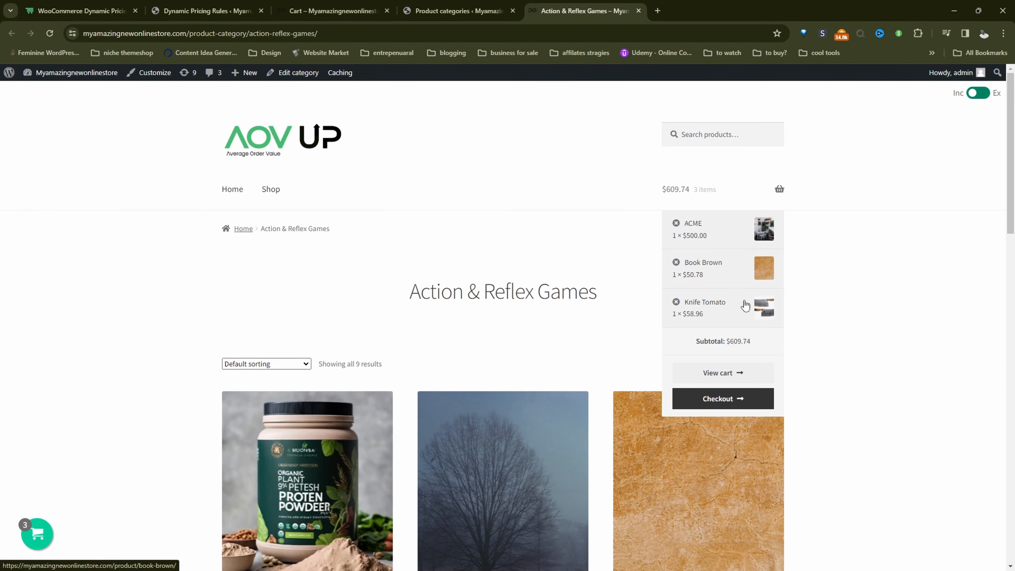
left_click(723, 372)
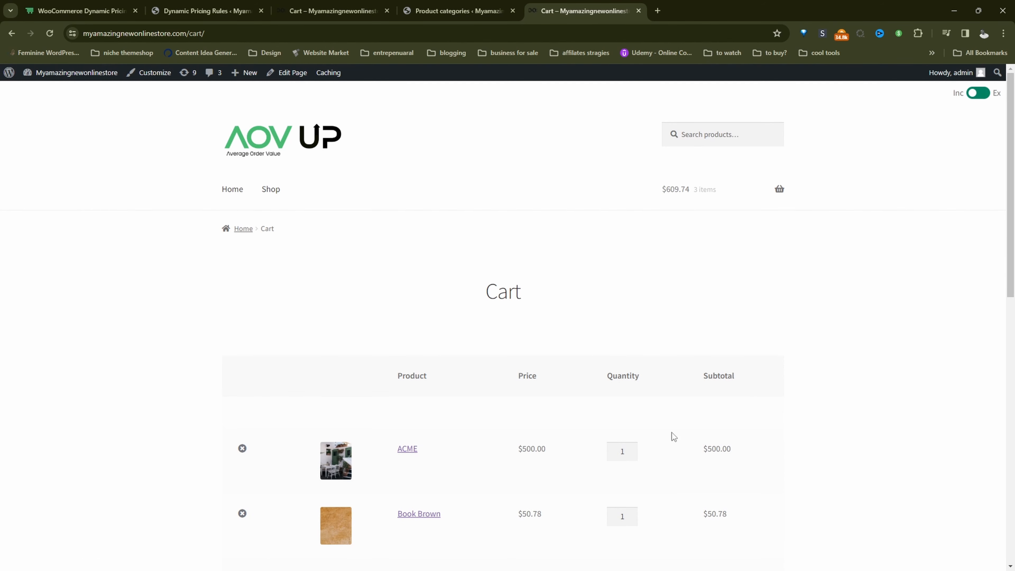
scroll(670, 437, "down", 4)
left_click_drag(633, 322, 561, 322)
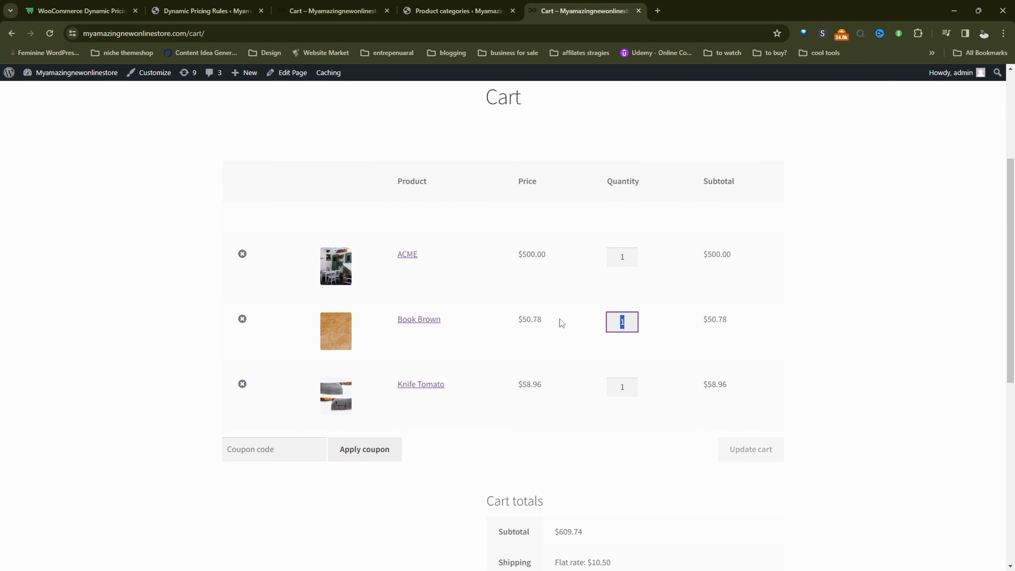
type("4")
left_click(731, 438)
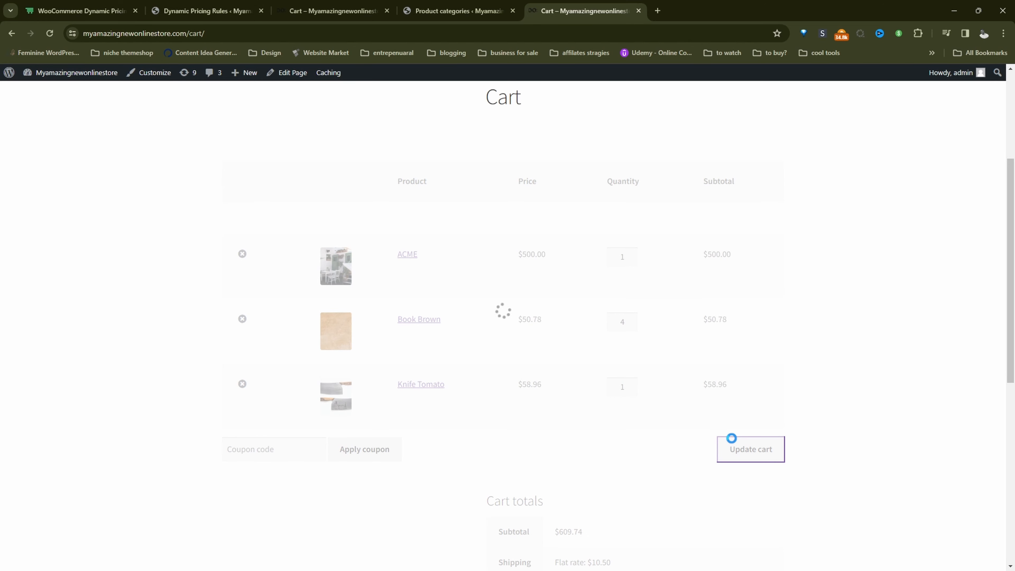
Update the Knife Tomato quantity in the cart to 3 and review the cart totals
scroll(696, 262, "down", 2)
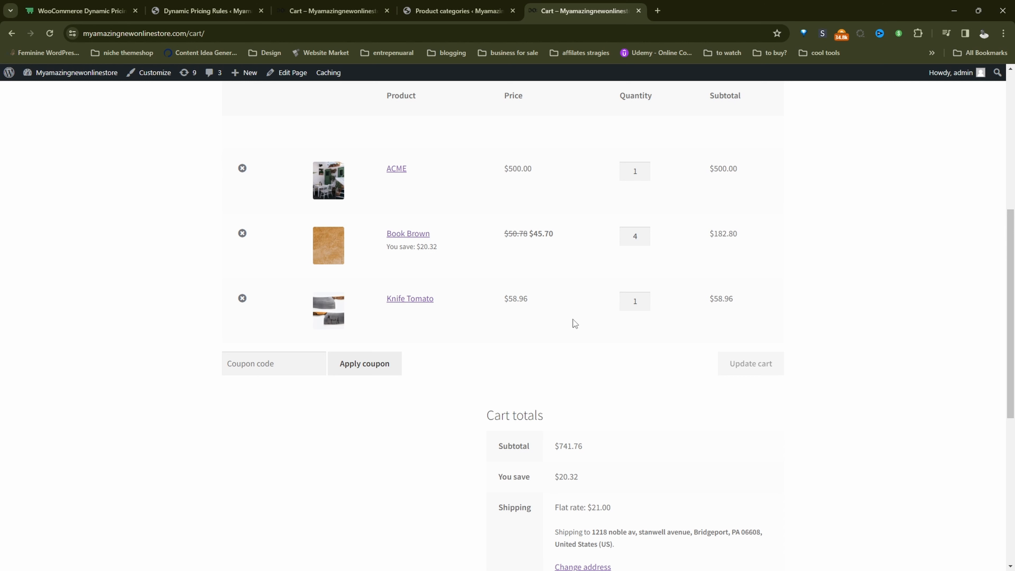
double_click(637, 302)
type("3")
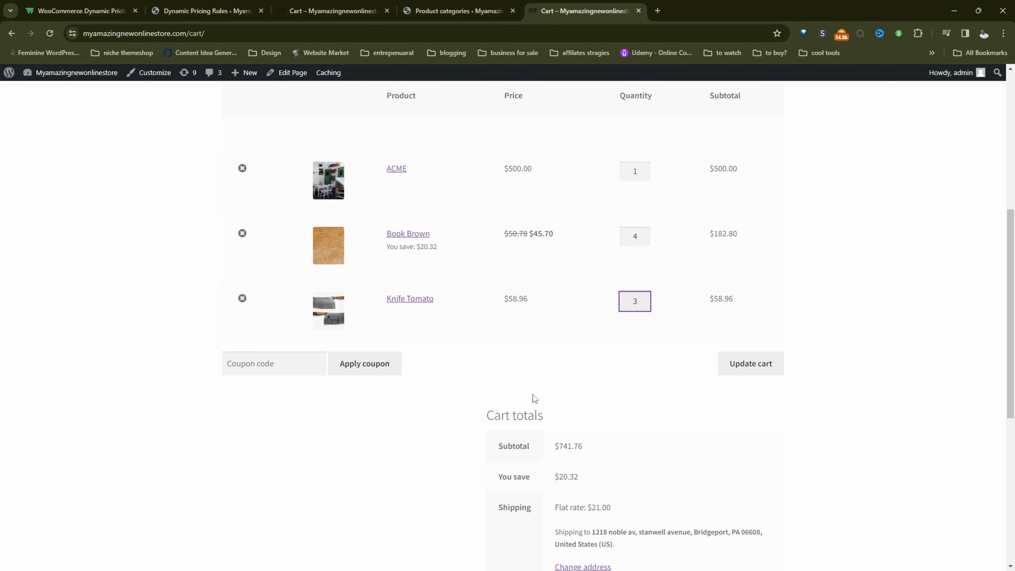
left_click(728, 362)
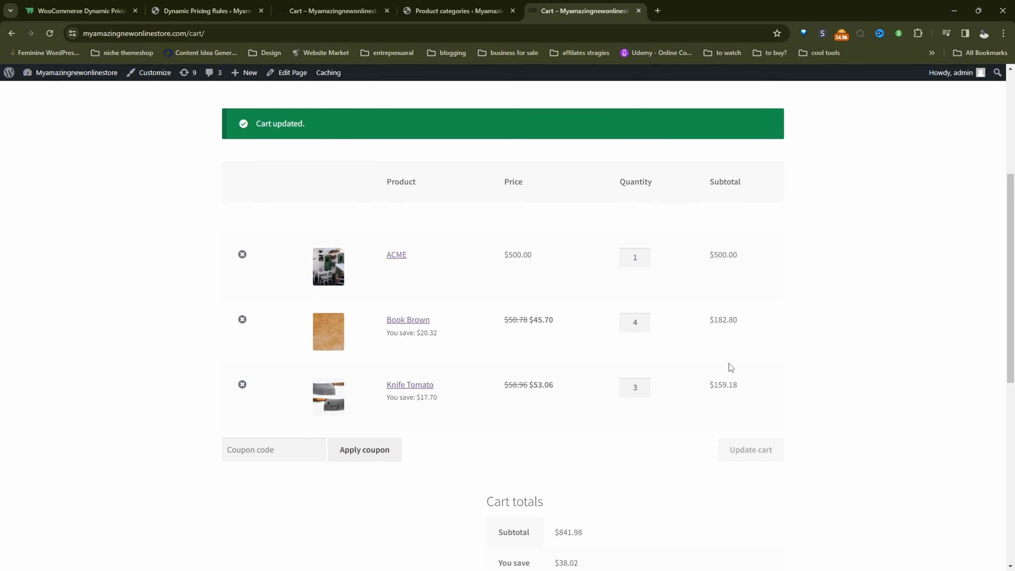
scroll(729, 364, "down", 3)
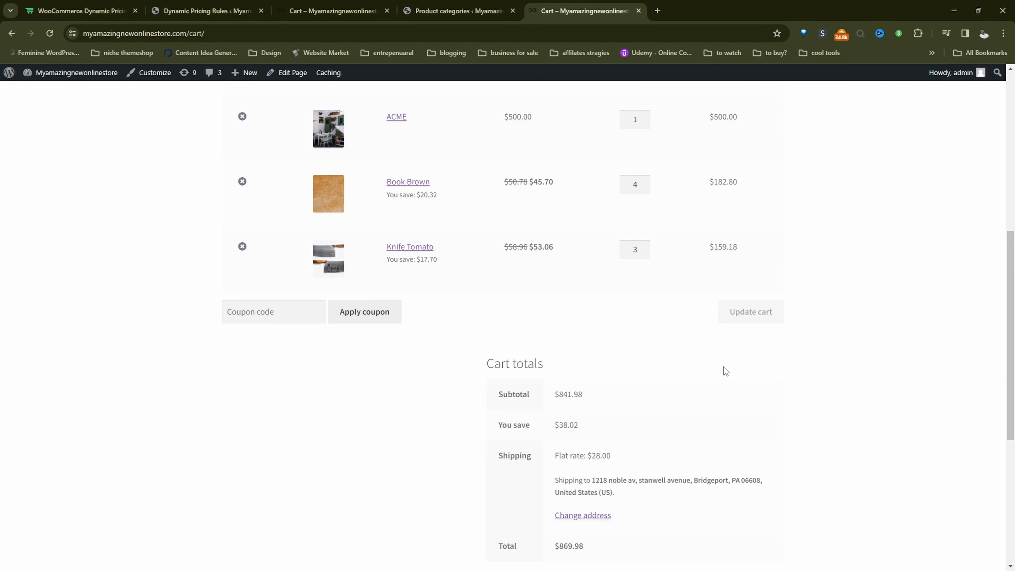
Return to the Dynamic Pricing Rules settings and open the extra options for product rules
left_click(239, 13)
scroll(516, 165, "down", 2)
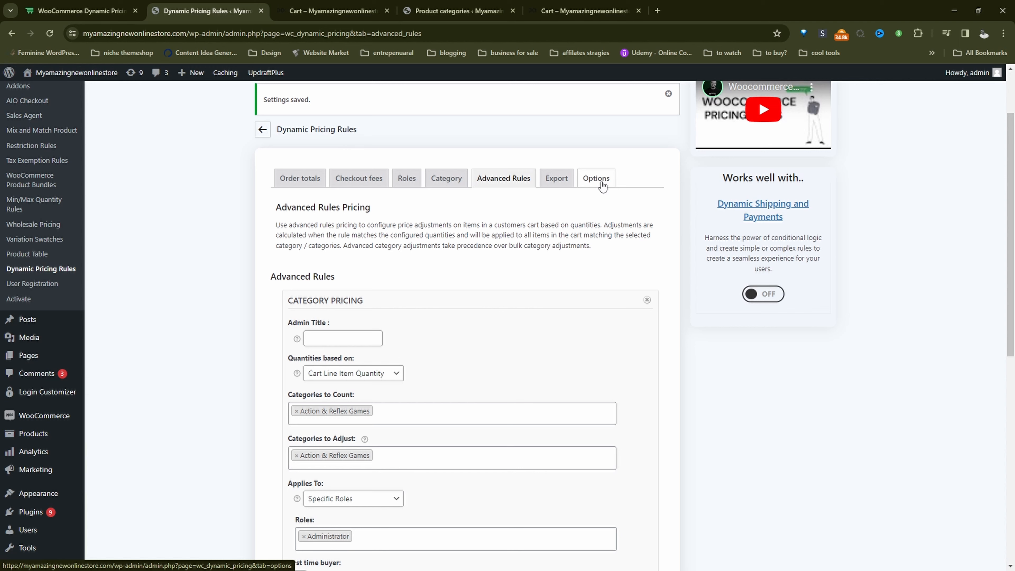
left_click(602, 185)
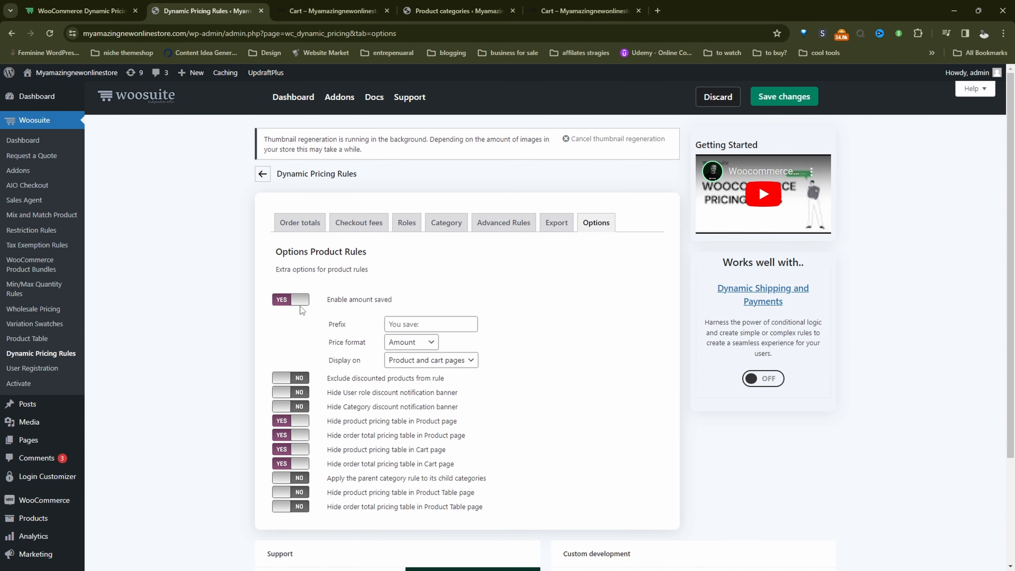